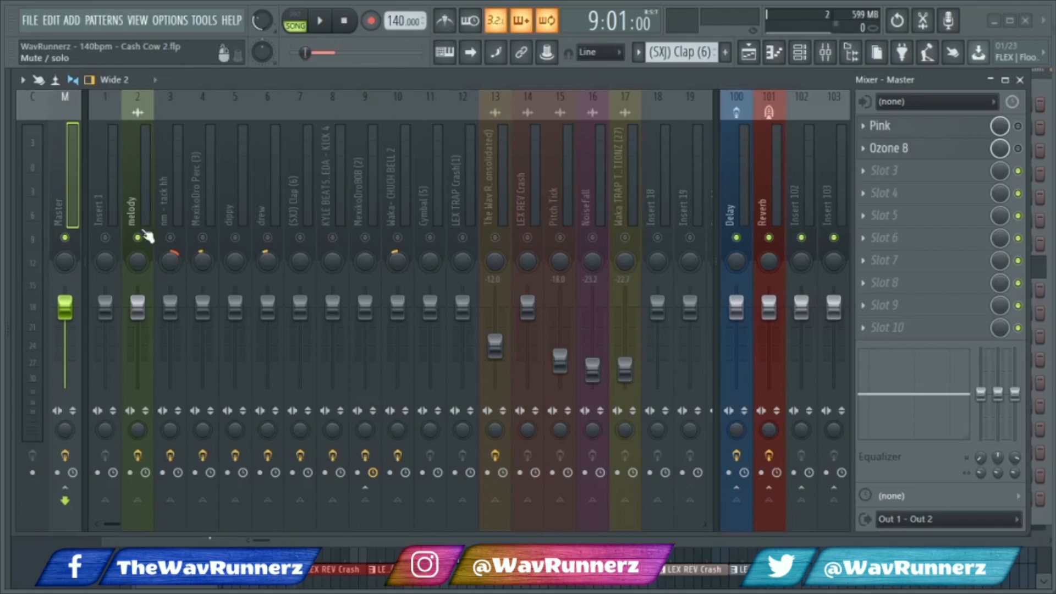
Play the soloed melody track and set the high-pass cut in its Fruity parametric EQ 2 to slightly above 100 Hz.
click(137, 215)
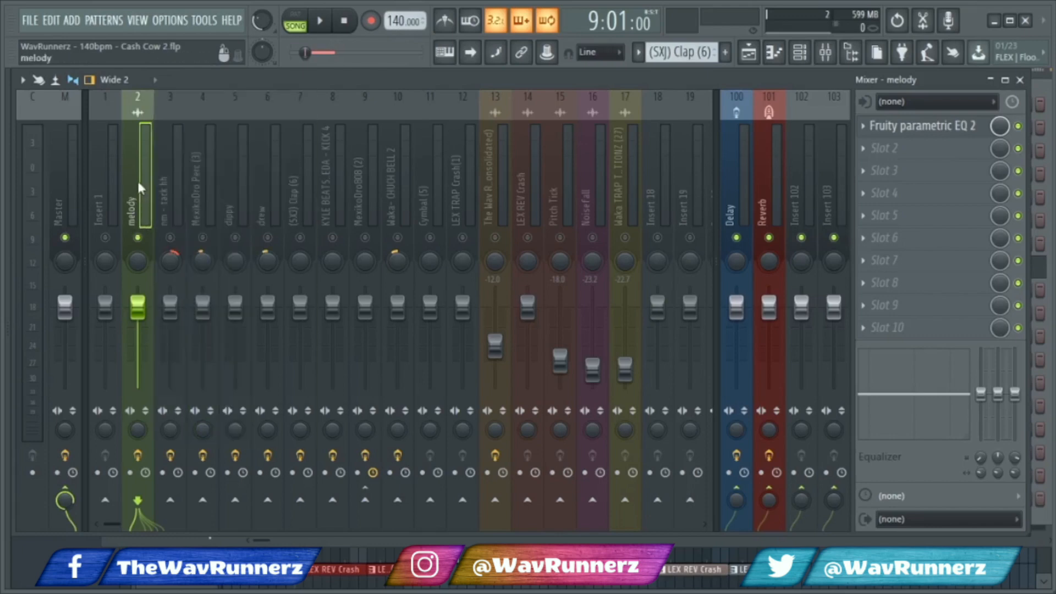
key(space)
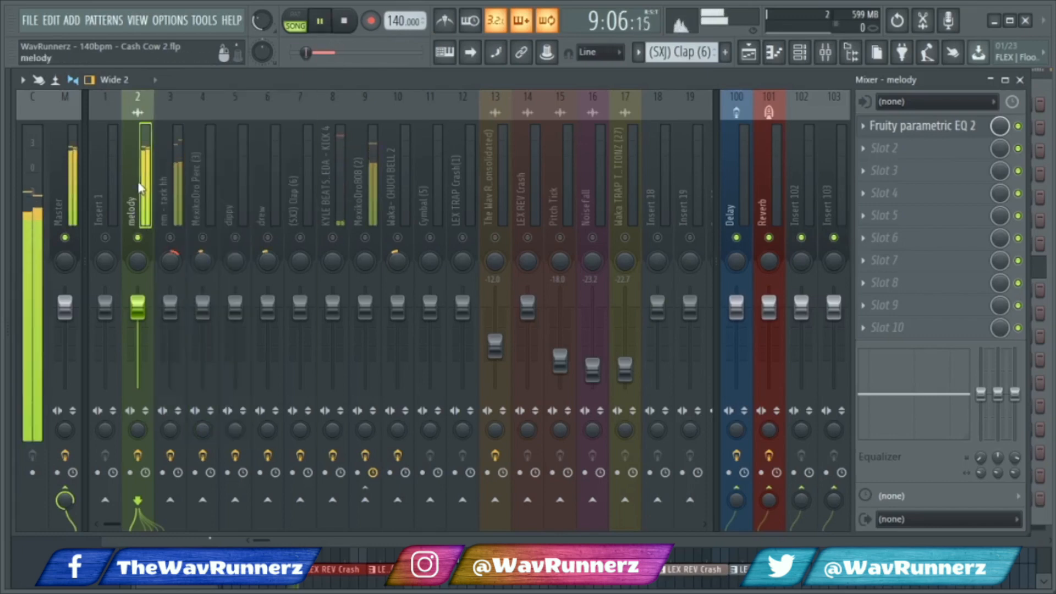
click(930, 125)
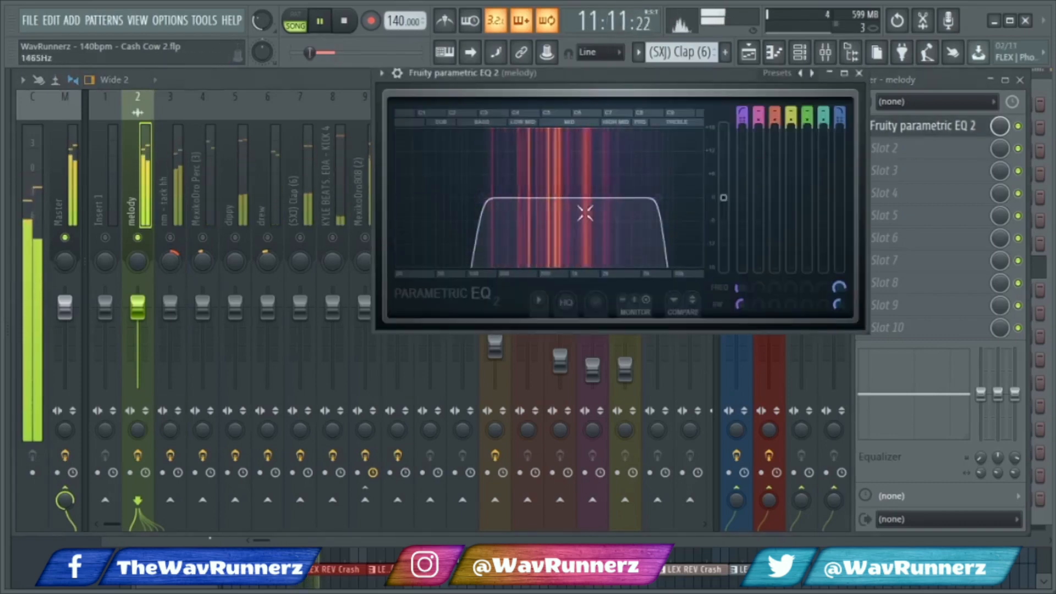
drag(488, 212, 397, 204)
drag(660, 198, 718, 201)
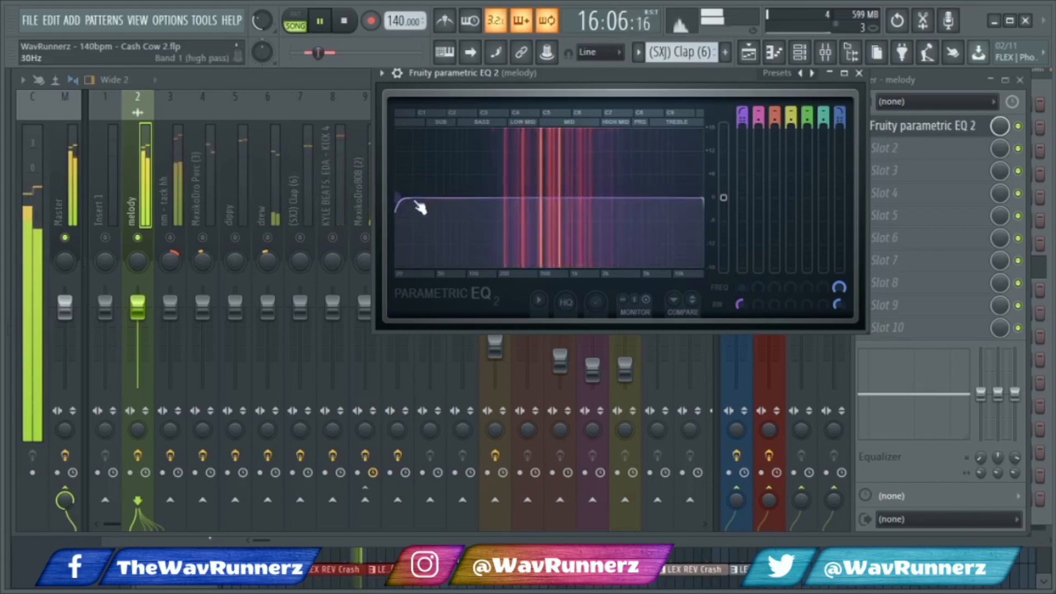
drag(398, 199, 479, 197)
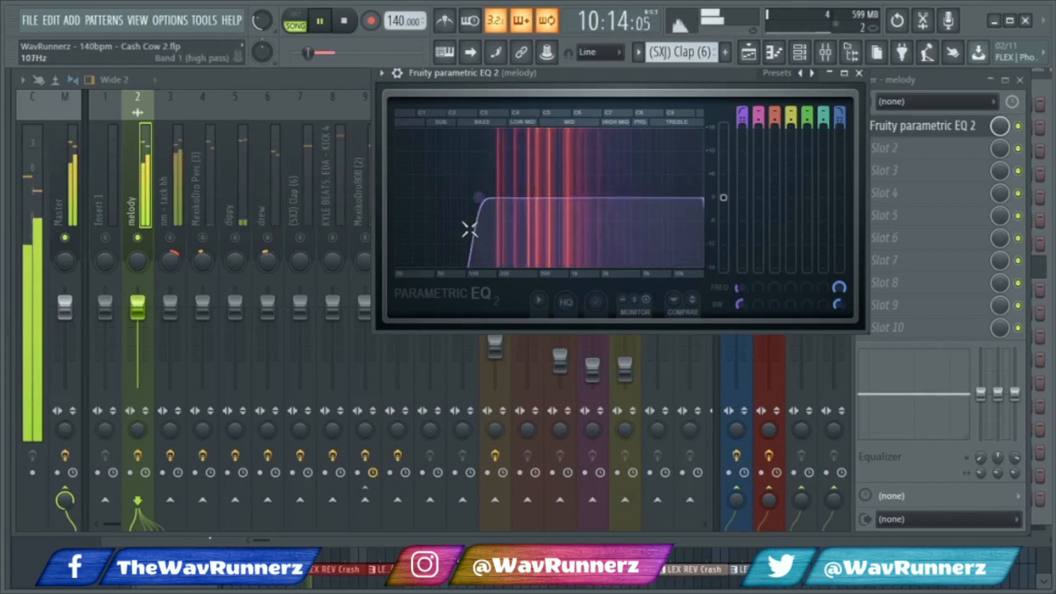
key(space)
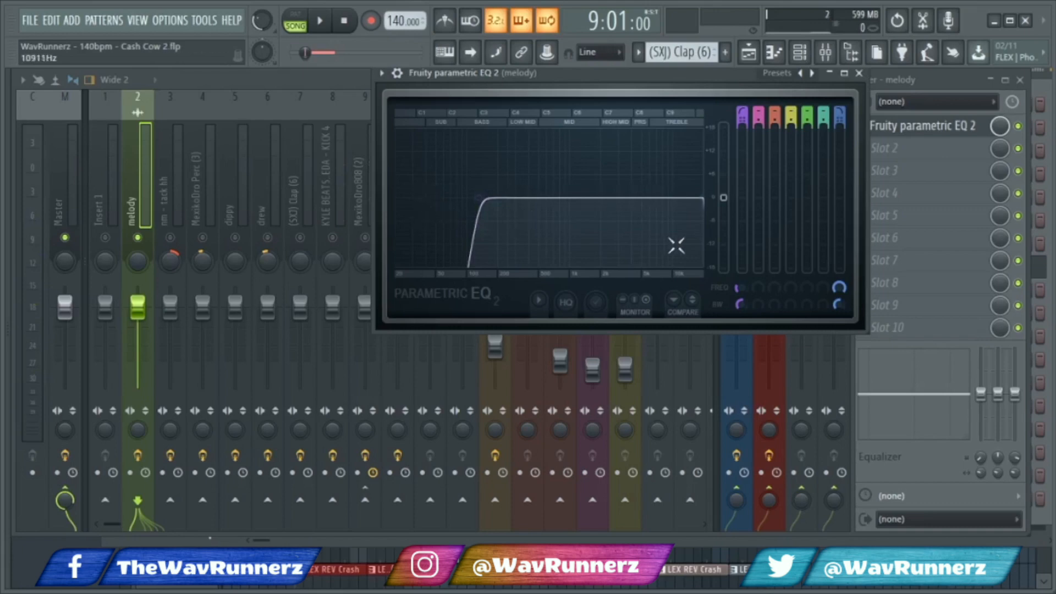
Sweep the melody's low-pass band during playback and set its cut to about 7 kHz.
drag(706, 205, 700, 204)
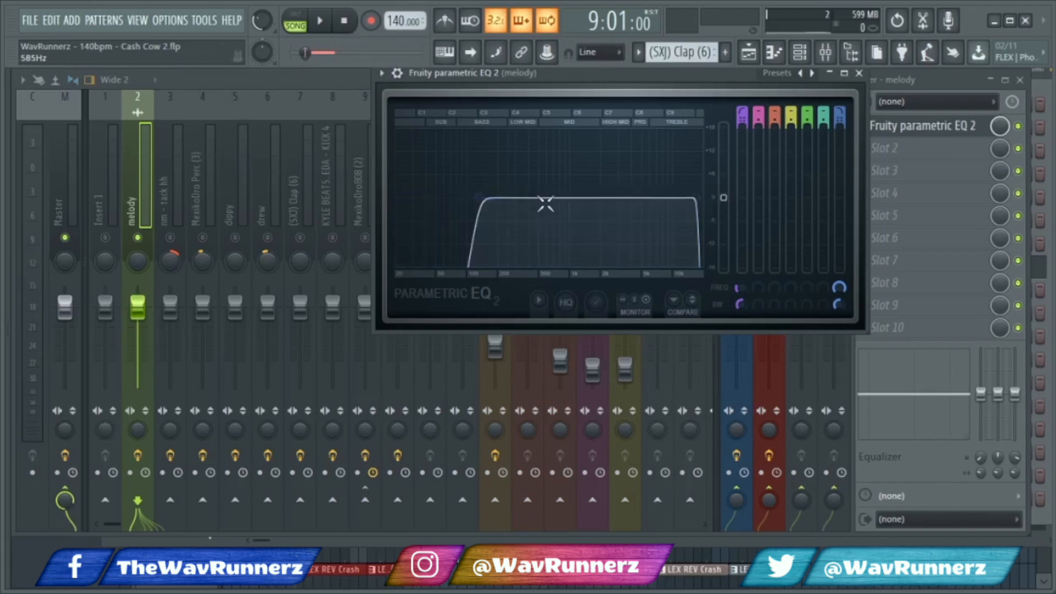
click(323, 23)
drag(690, 199, 568, 197)
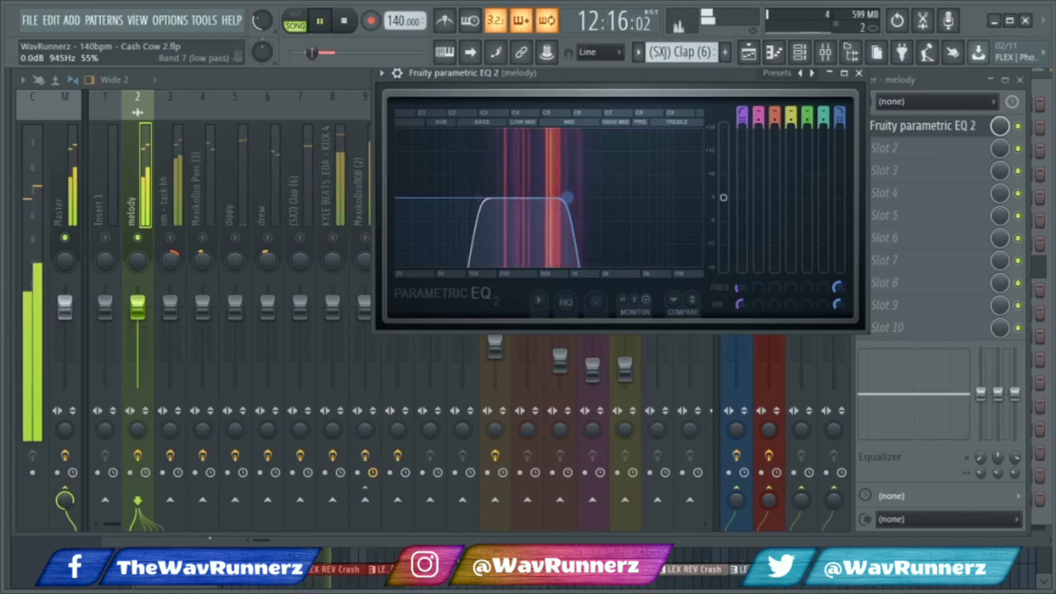
drag(567, 197, 700, 197)
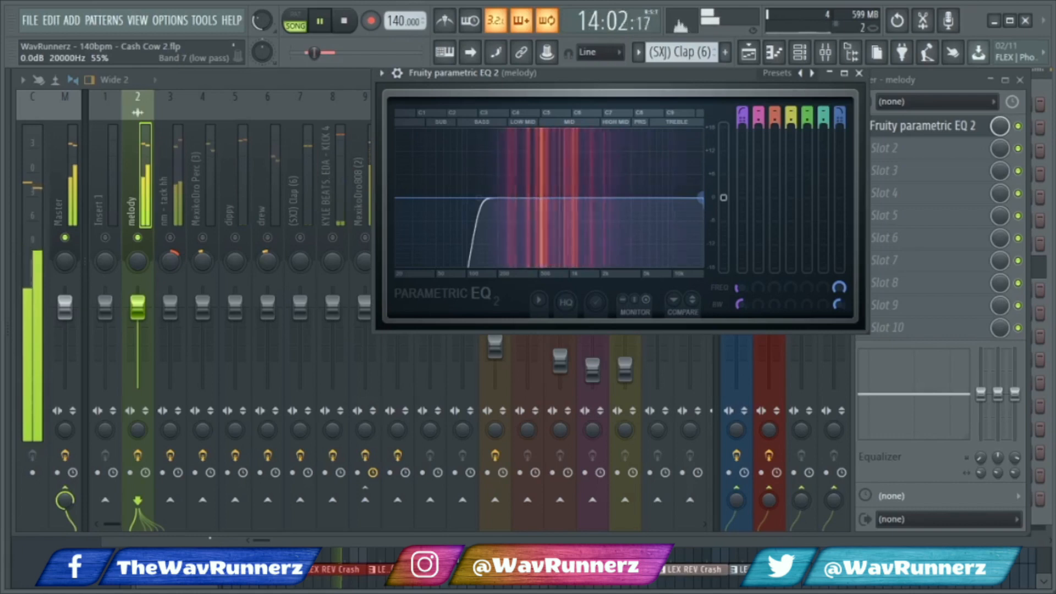
drag(700, 198, 623, 197)
drag(621, 197, 658, 197)
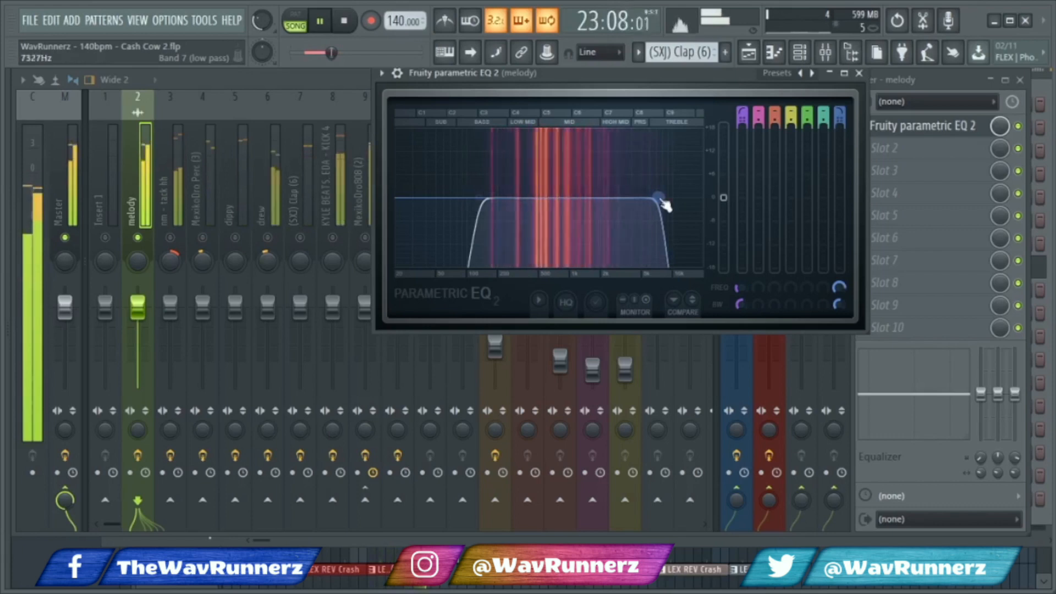
key(space)
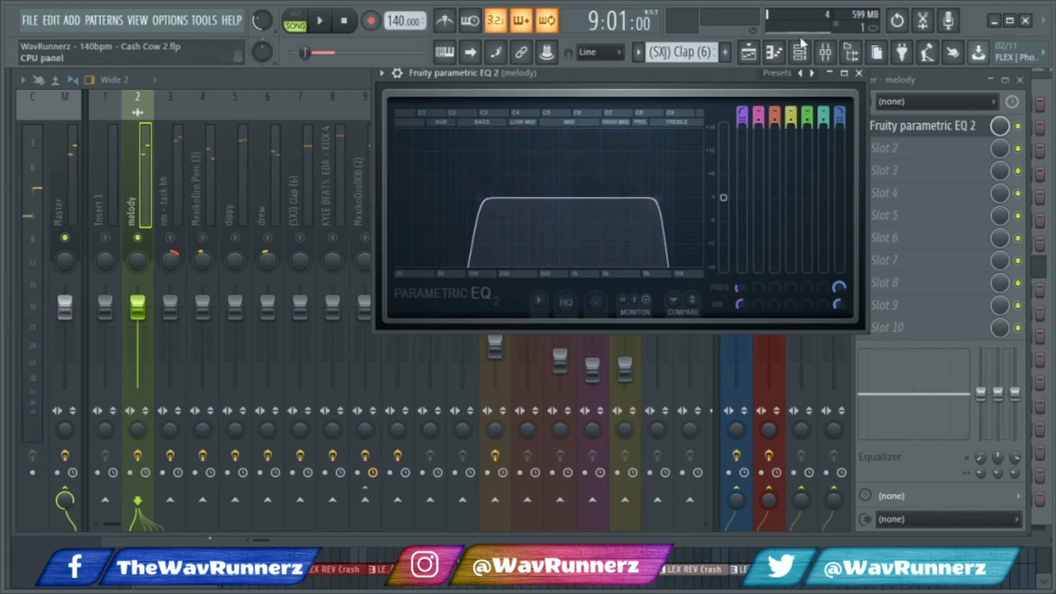
click(859, 73)
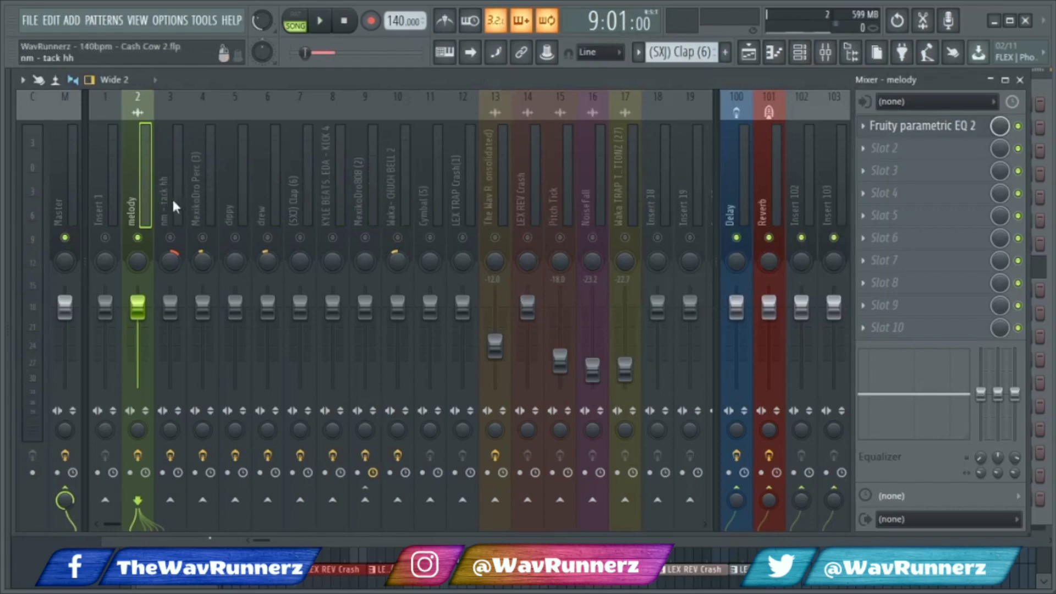
Solo the nm - tack hh track and compare its playback with Fruity parametric EQ 2 bypassed and enabled.
click(177, 184)
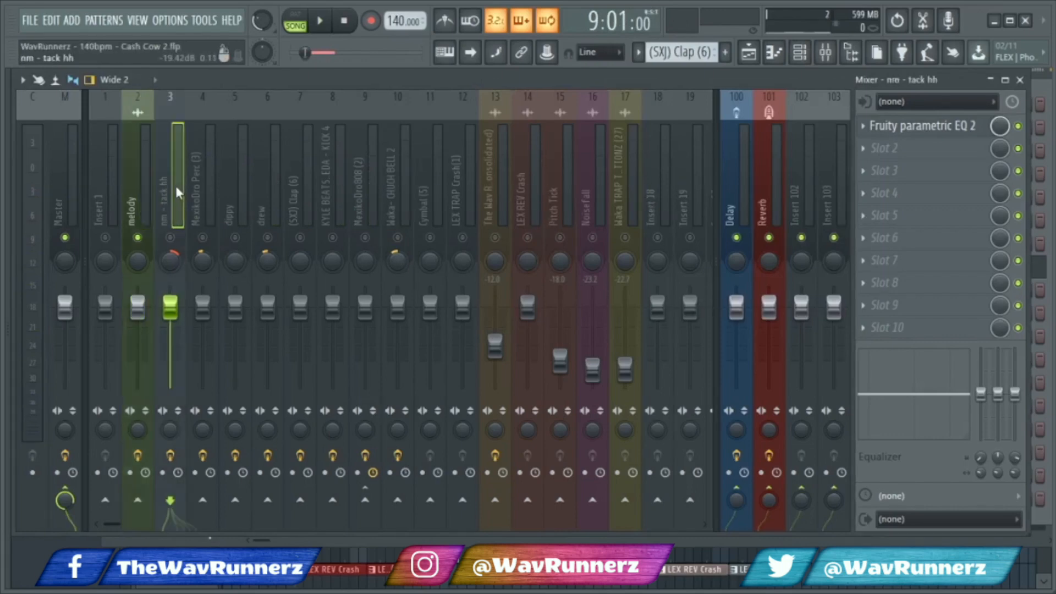
right_click(171, 238)
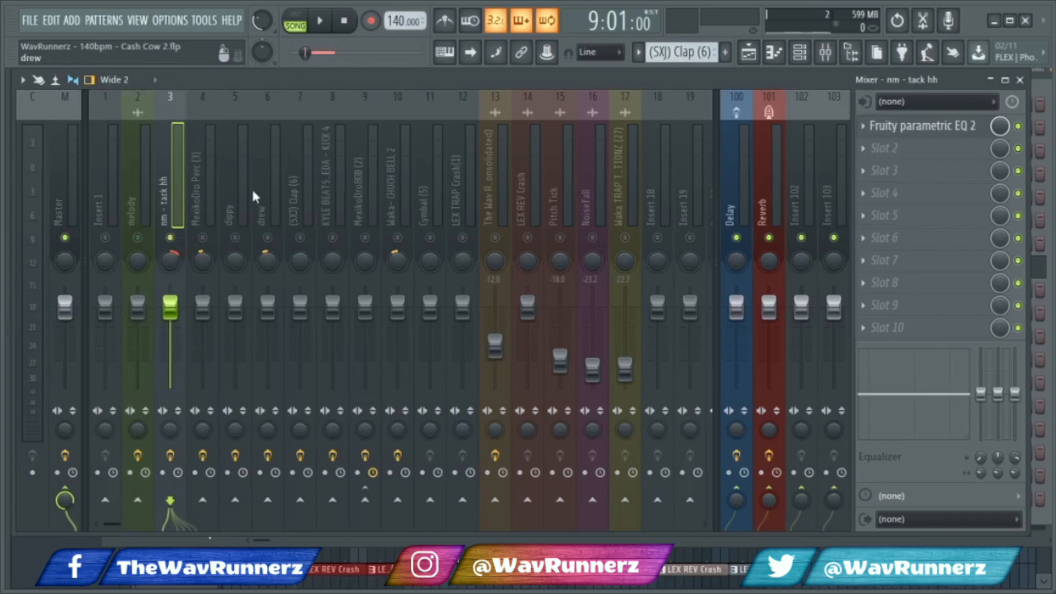
key(space)
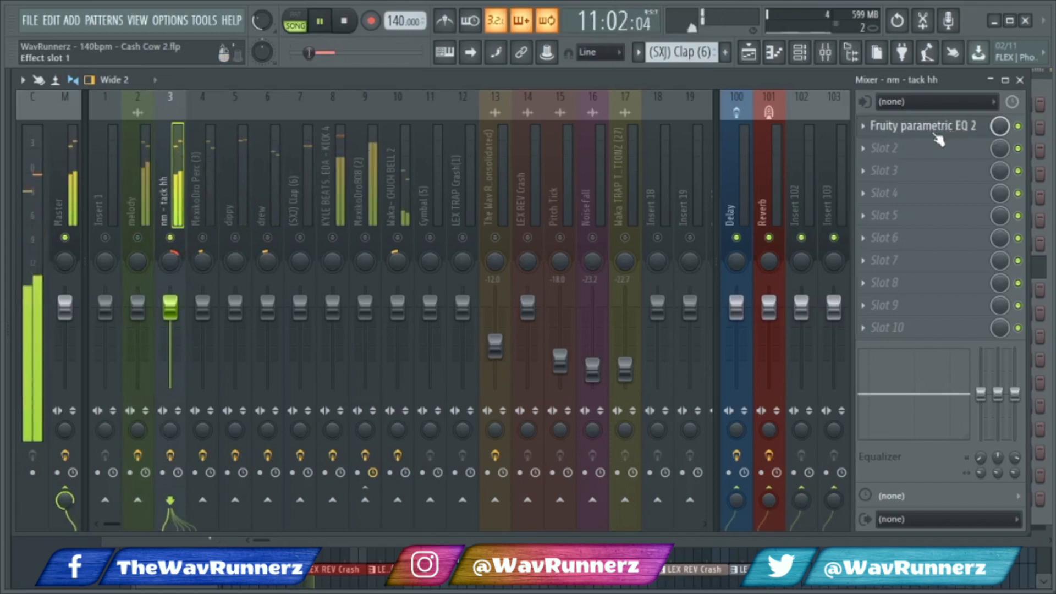
click(1018, 127)
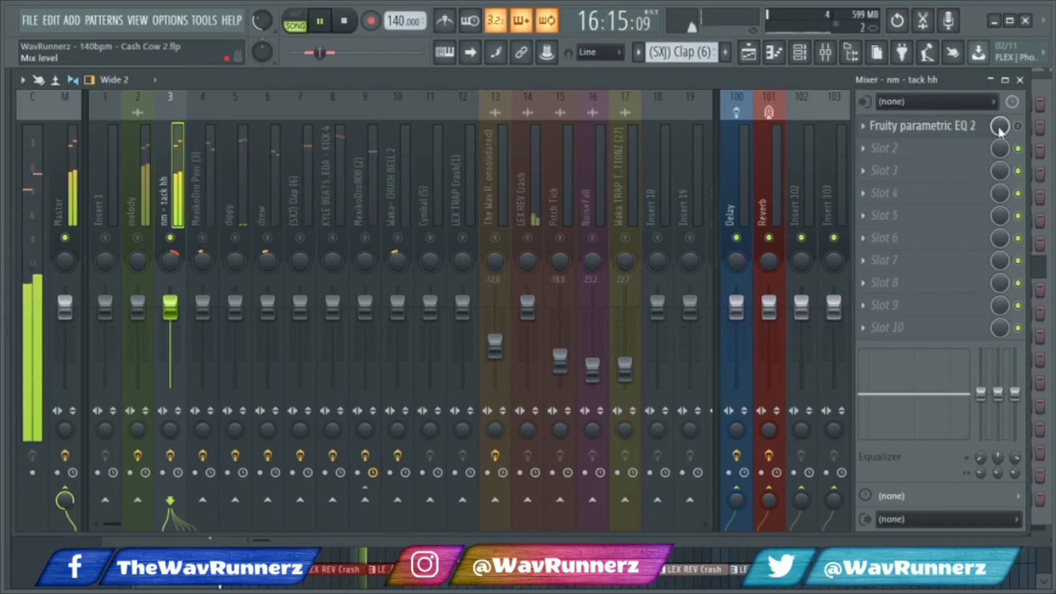
click(964, 135)
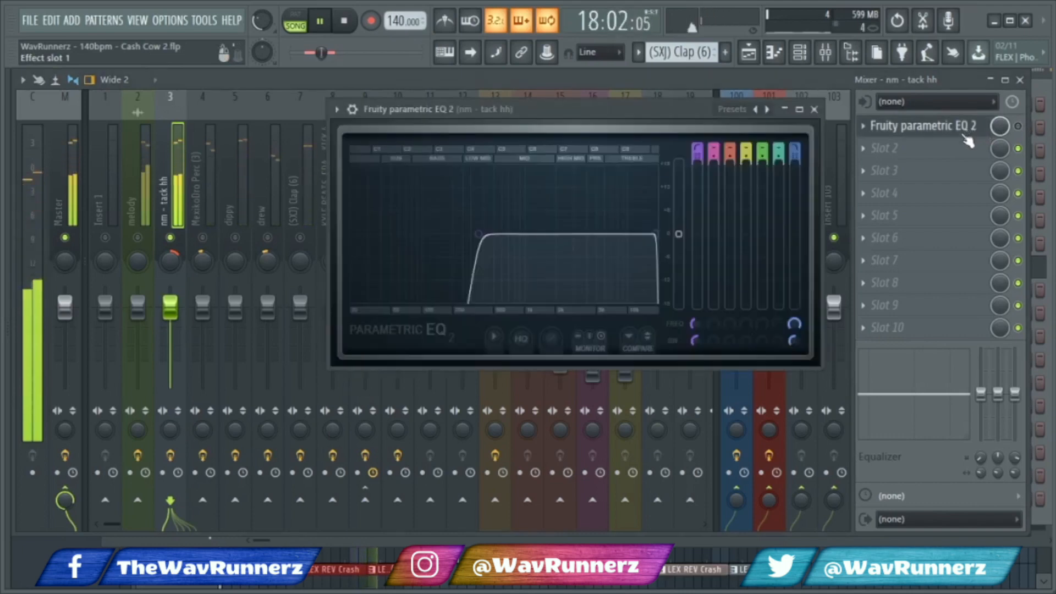
click(1019, 127)
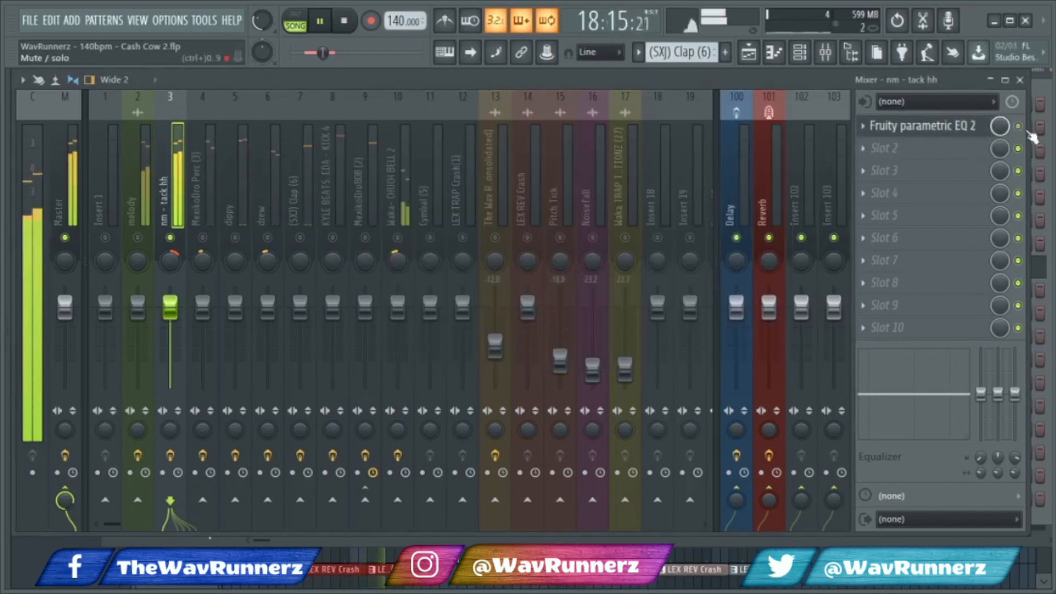
Sweep the high-pass band of the hi-hat's Fruity parametric EQ 2 during playback and set its cut to about 402 Hz.
click(941, 130)
drag(479, 235, 357, 231)
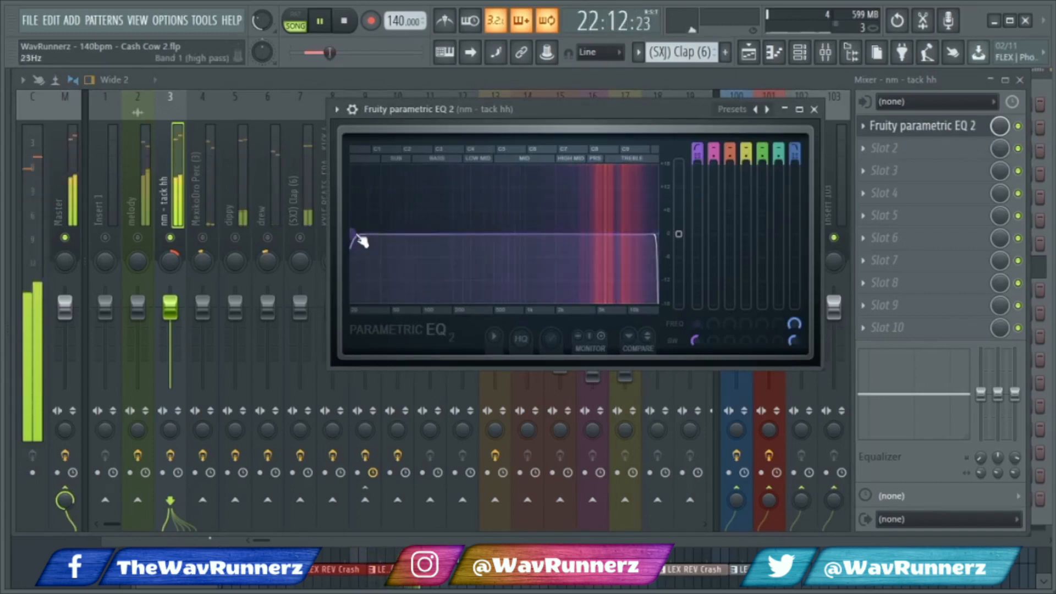
scroll(357, 241, down, 3)
drag(357, 234, 484, 234)
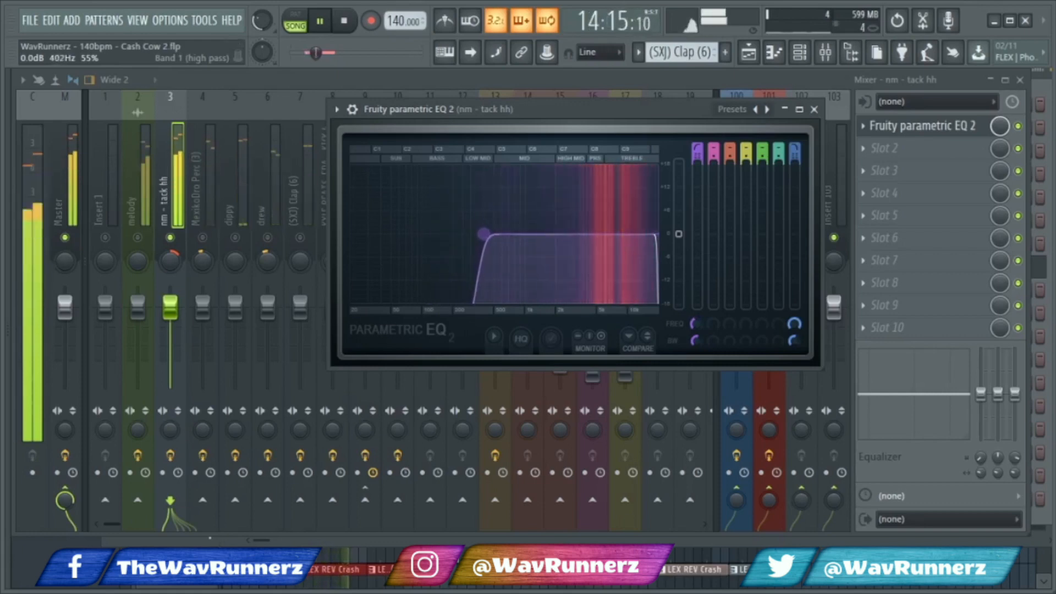
click(815, 109)
key(space)
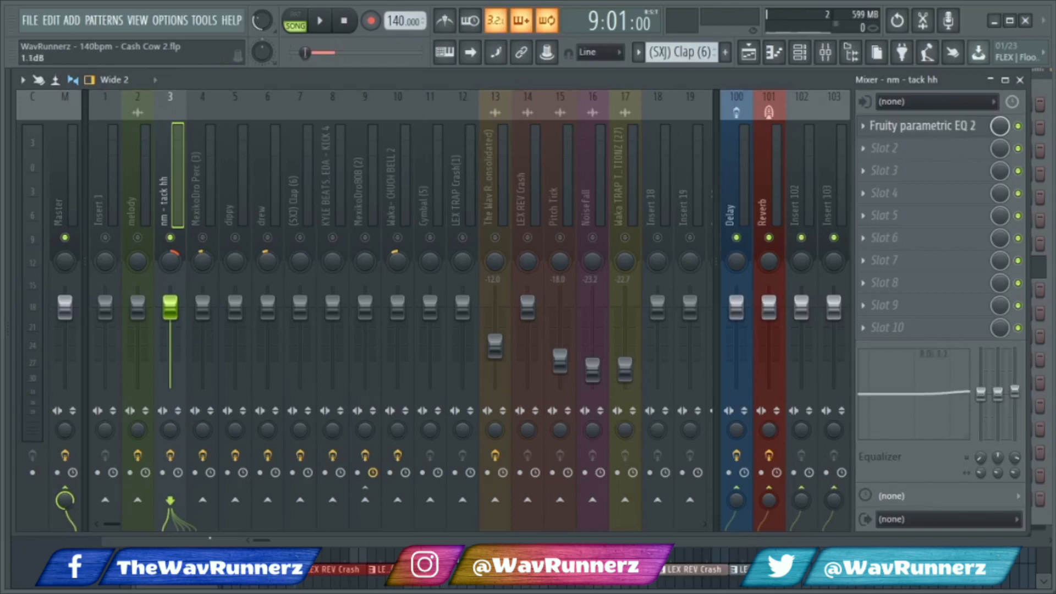
Reset the high-band level in the hi-hat track's built-in mixer equalizer.
right_click(1015, 390)
click(976, 334)
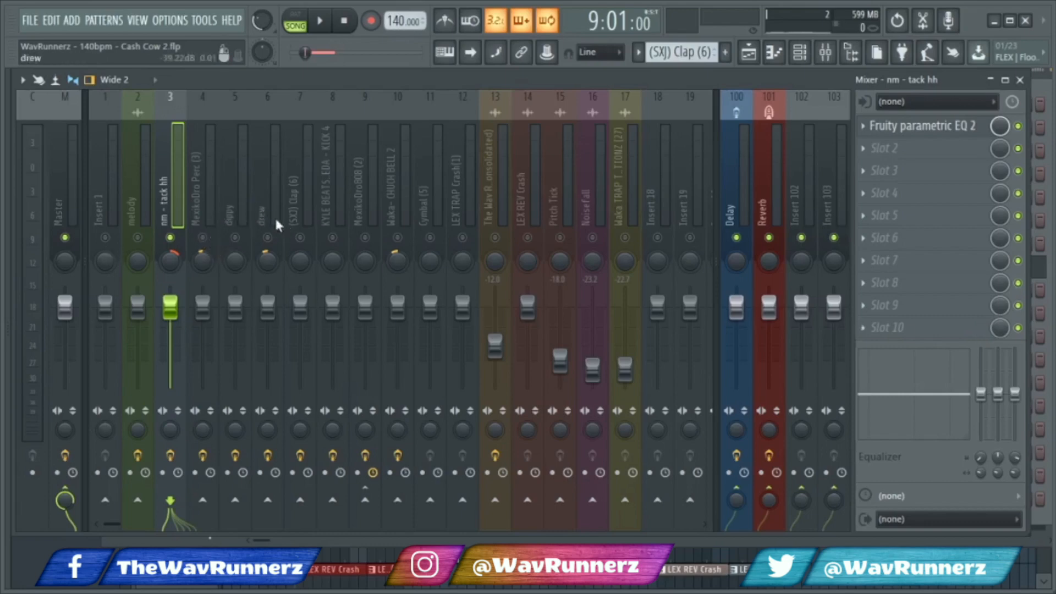
Solo and play the (SXJ) Clap (6) track, and set its Fruity parametric EQ 2 high-pass cut to slightly below 200 Hz.
click(310, 233)
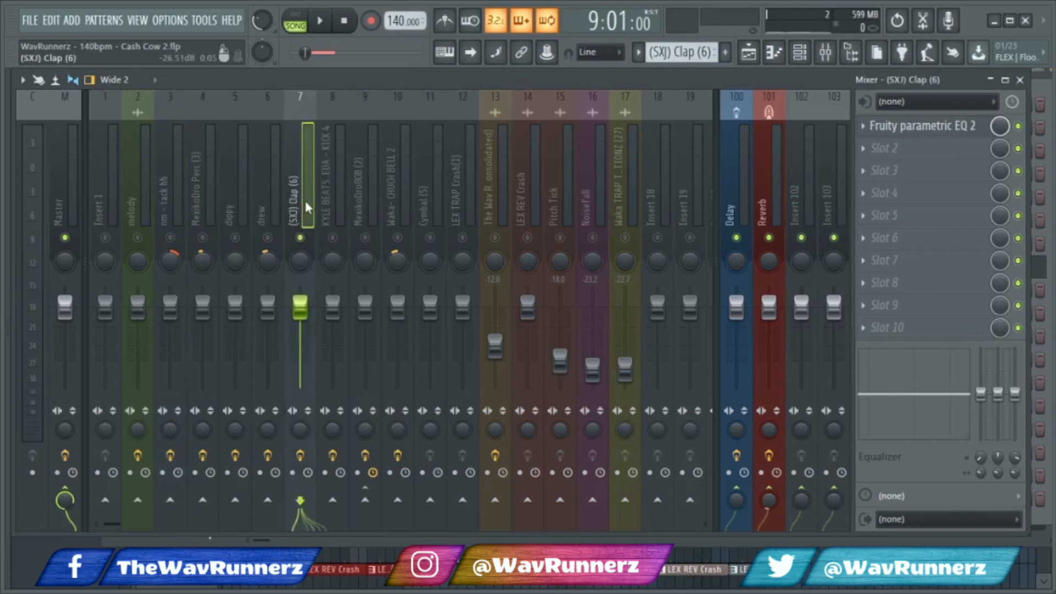
key(space)
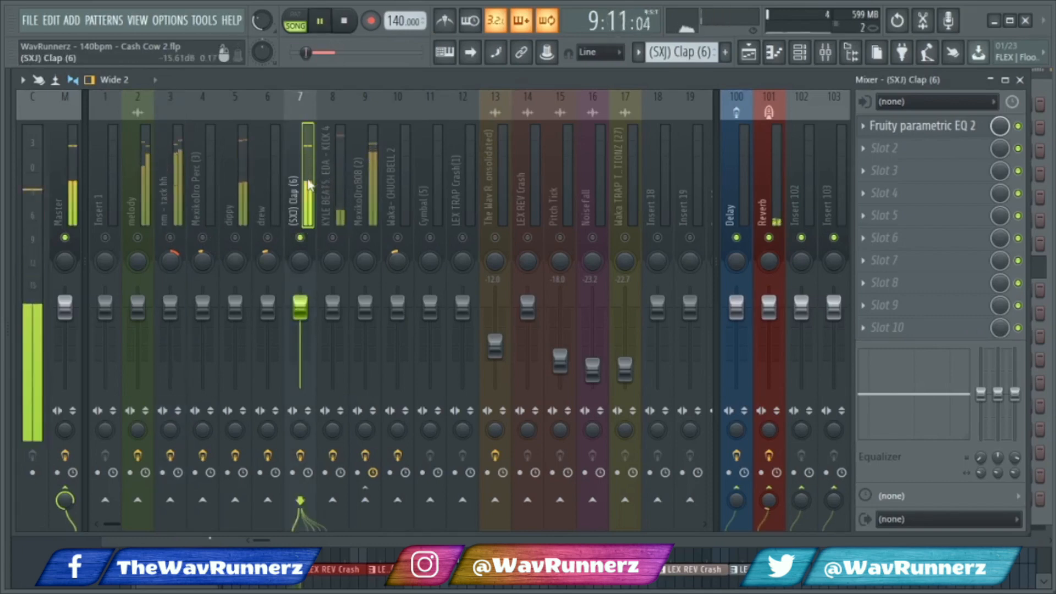
click(935, 126)
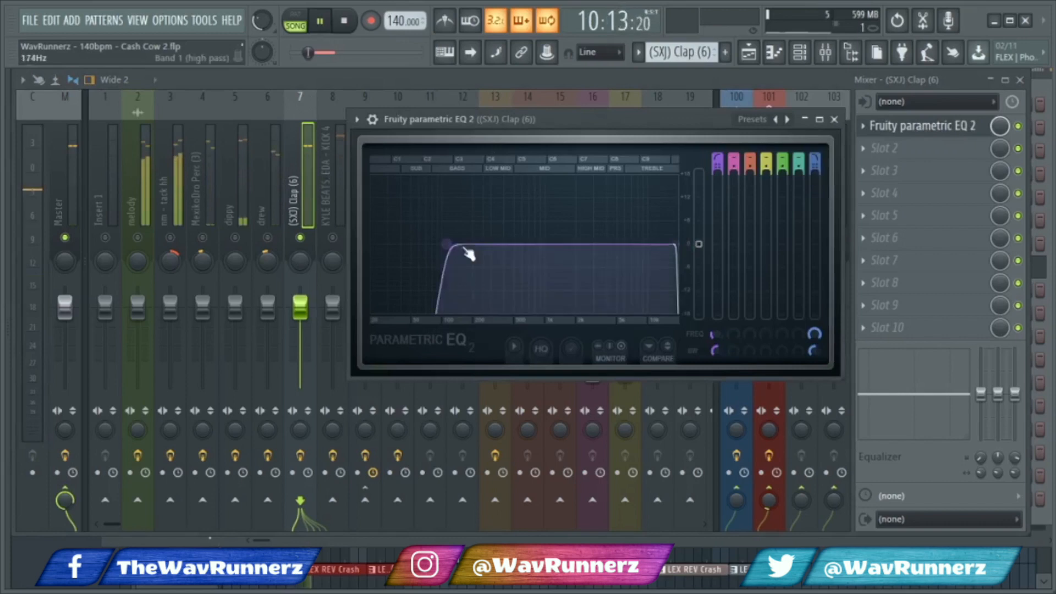
drag(450, 252, 5, 184)
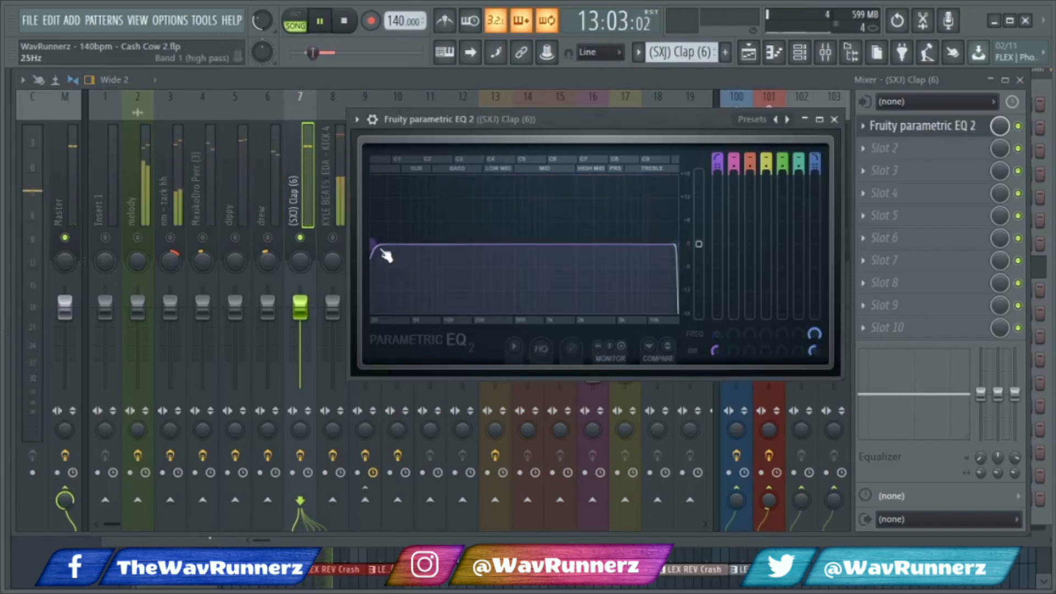
drag(370, 248, 472, 244)
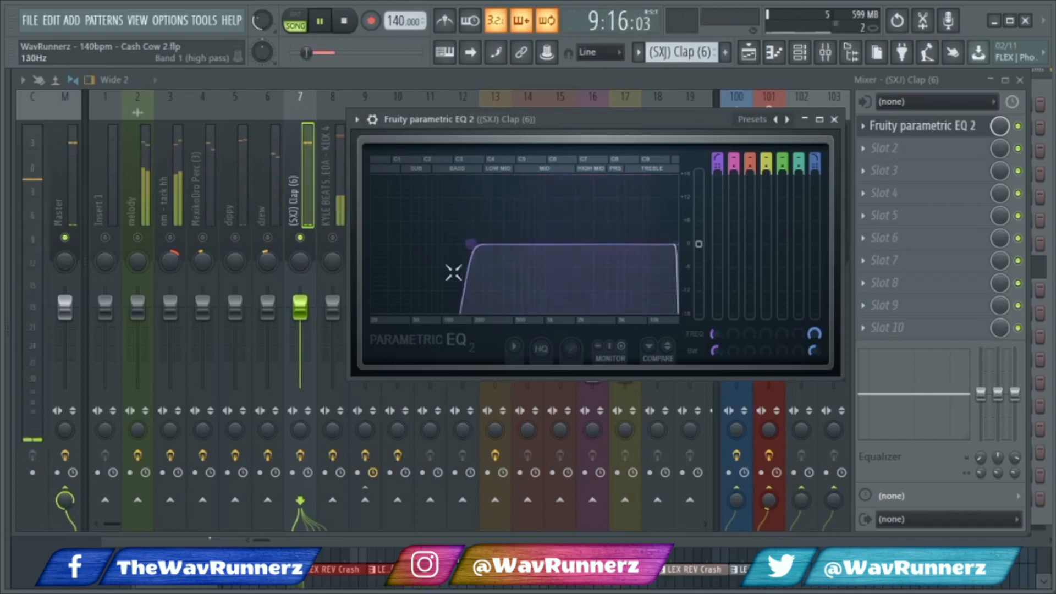
drag(470, 244, 506, 244)
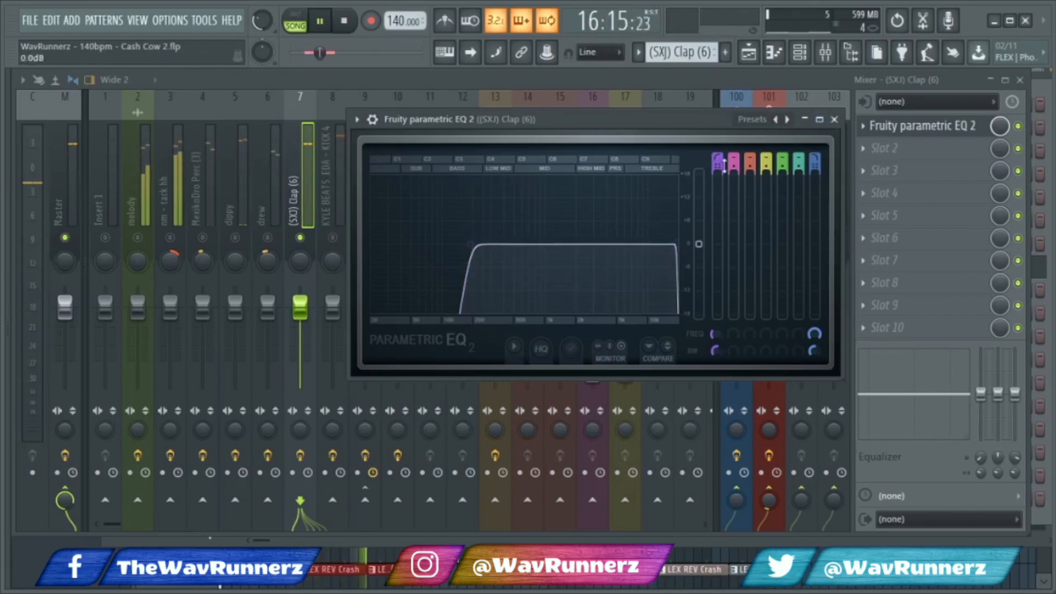
click(842, 122)
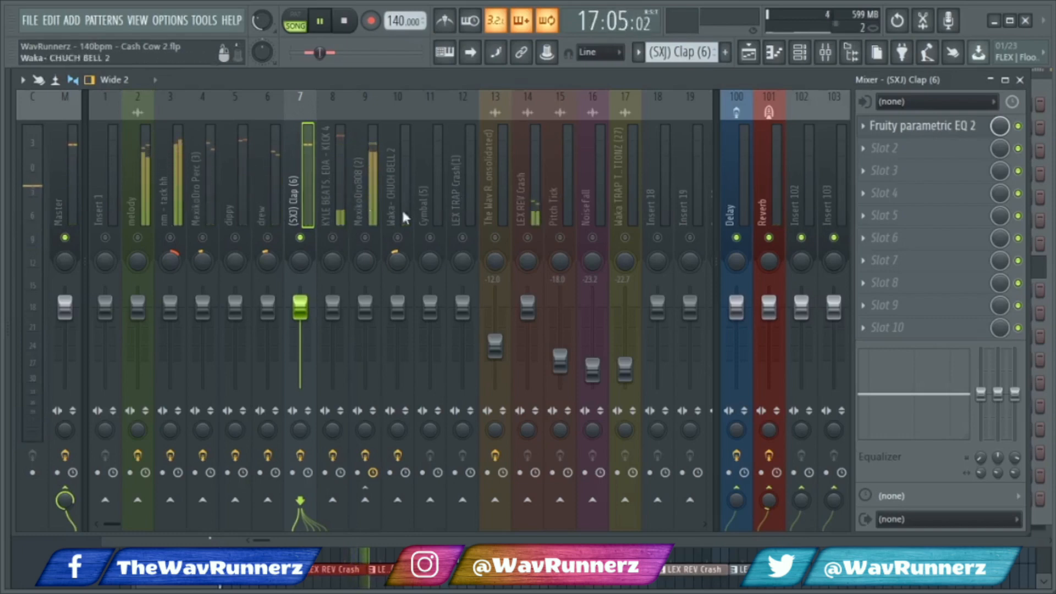
Step through the mixer tracks from the hi-hat to the cymbal and examine which effects each one uses.
click(260, 197)
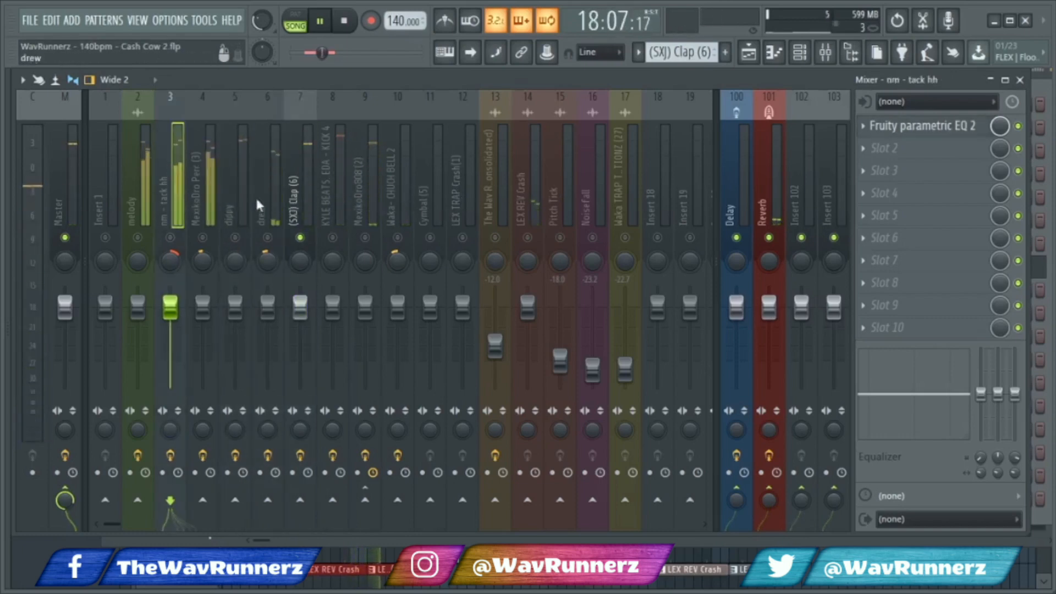
click(286, 198)
key(Right)
key(Right)
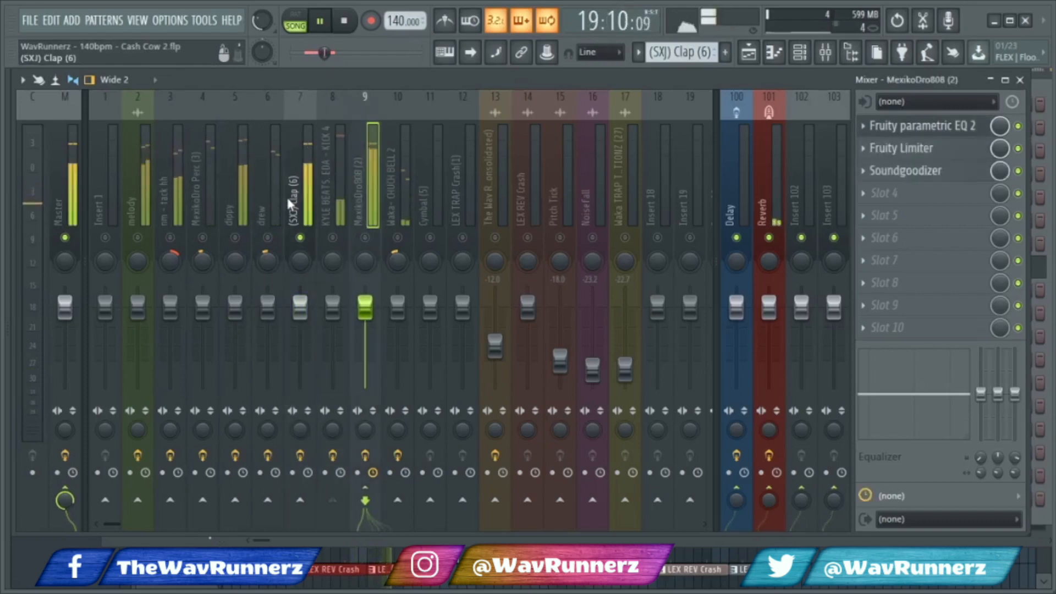
key(Left)
key(Left)
key(Left)
key(Left)
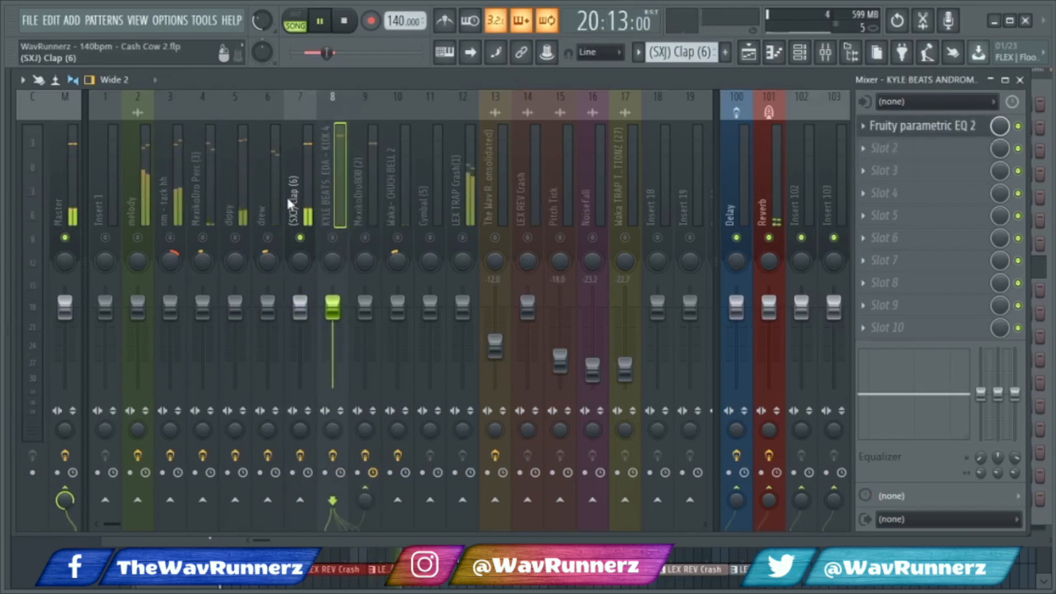
key(Left)
key(Left)
key(Left)
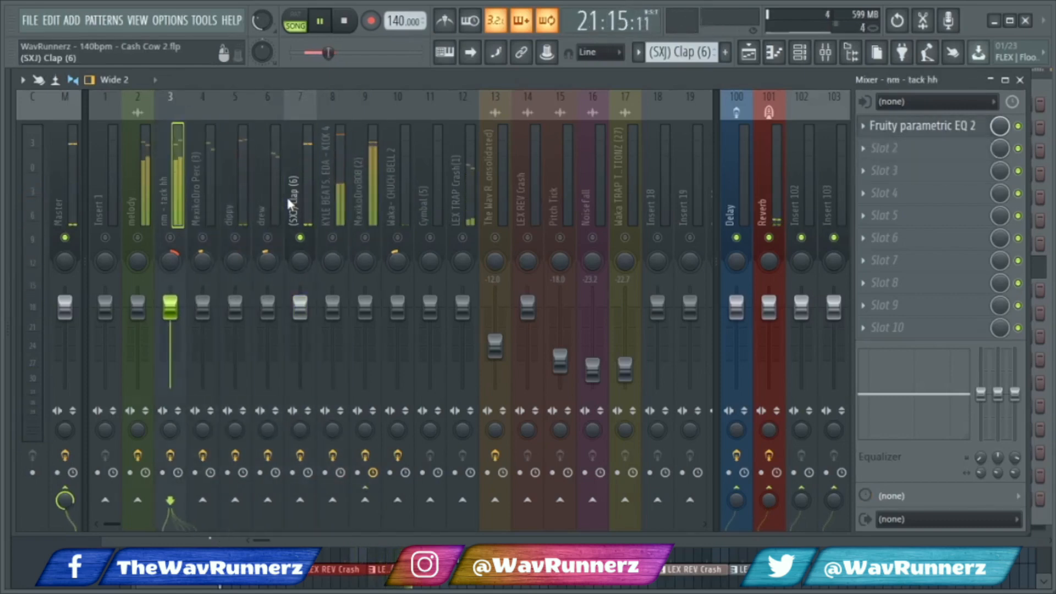
key(Right)
key(Right)
key(Right)
key(Right)
key(Right)
key(Right)
key(Right)
key(Right)
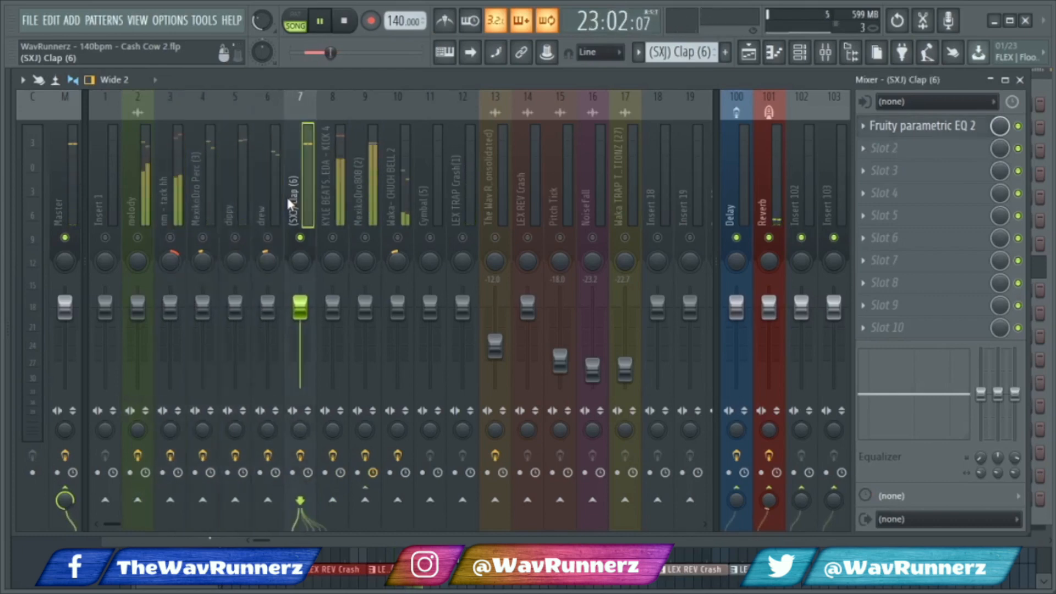
key(Right)
key(Right)
key(Right)
key(Right)
key(Right)
key(Right)
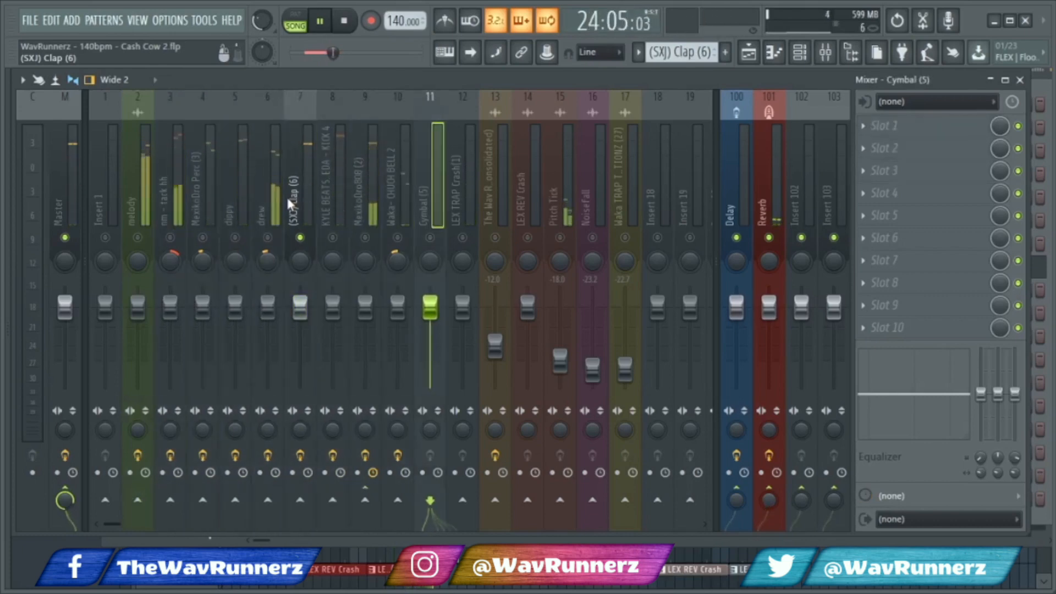
Step back through the mixer tracks from the cymbal to the melody, examine each one's effects, and solo the melody.
key(Left)
key(Left)
key(Left)
key(Left)
key(Left)
key(Left)
key(Left)
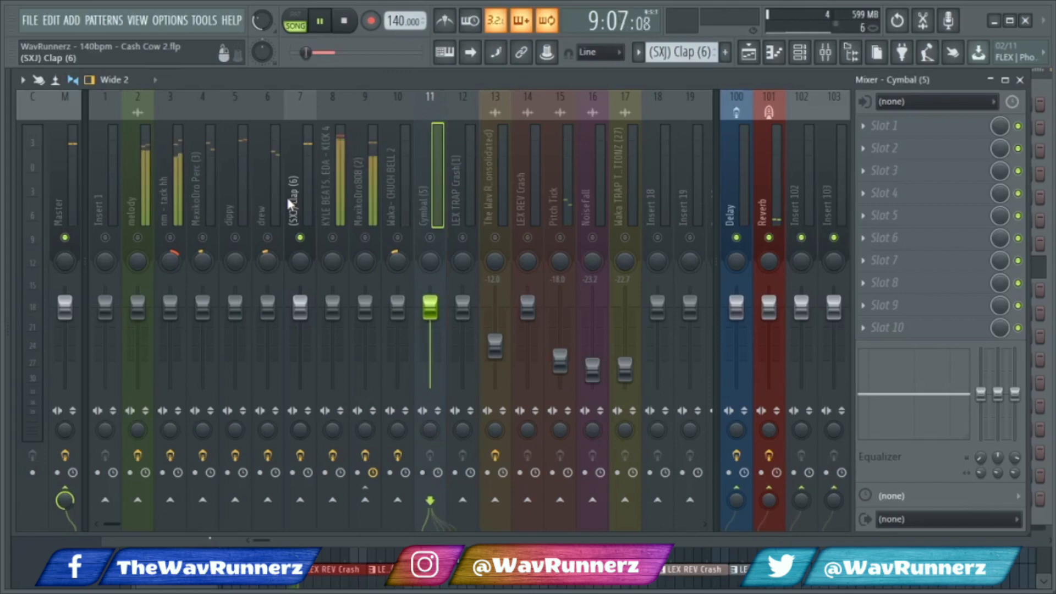
key(Left)
key(Left)
key(Left)
key(Left)
key(Left)
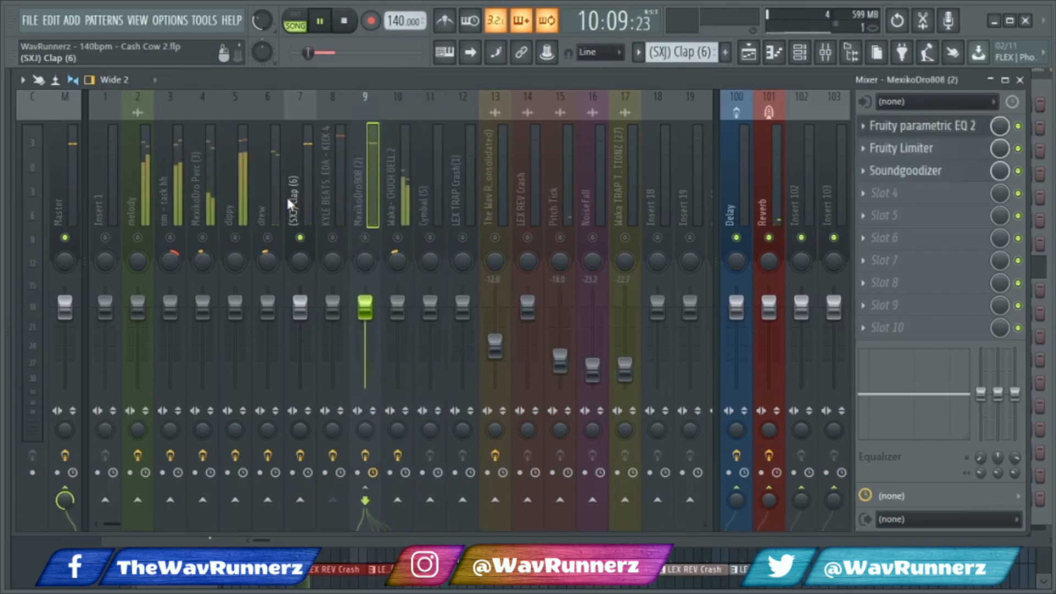
key(Left)
key(Left)
key(Left)
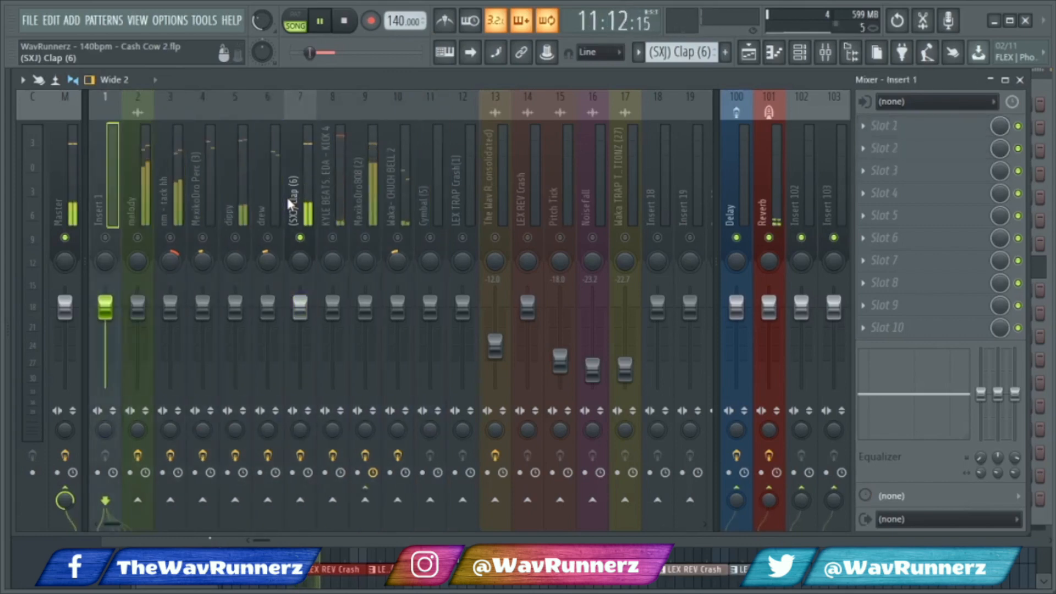
key(Right)
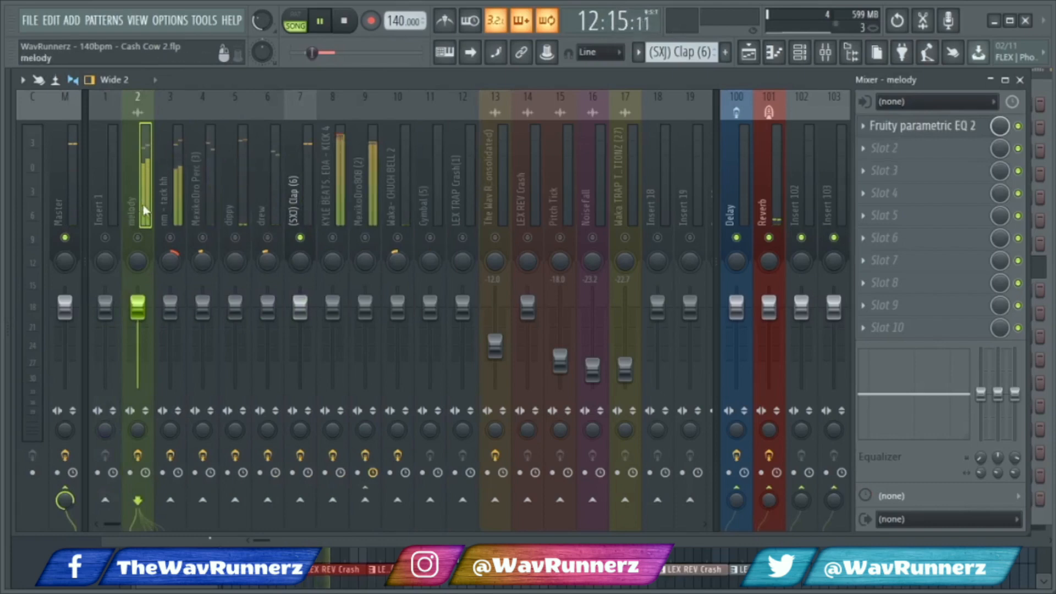
click(301, 238)
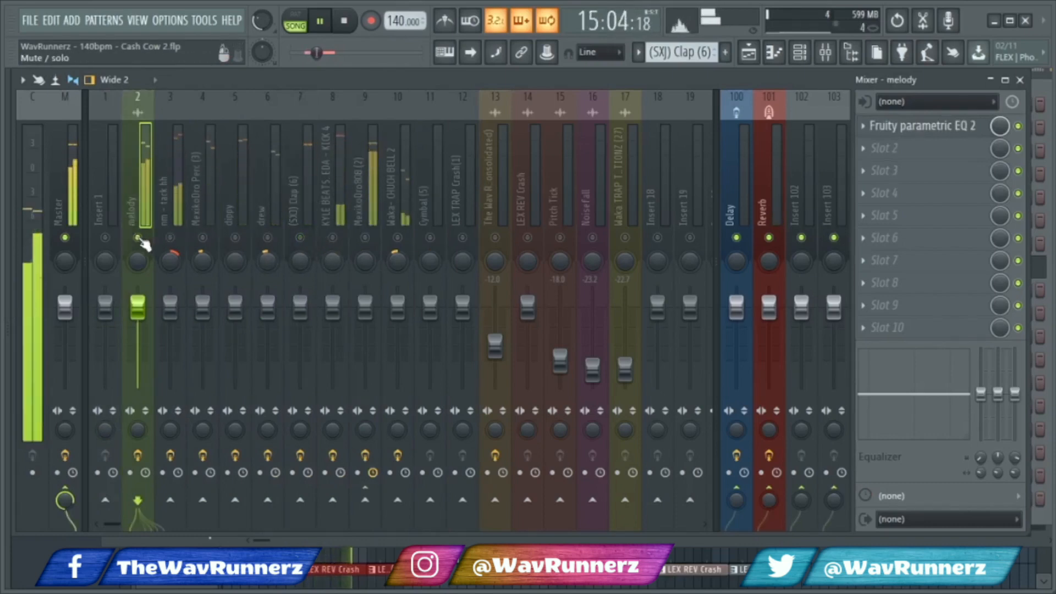
Set the Master Level of the master track's Pink plugin to about -20.5 dB and enable the plugin.
click(62, 205)
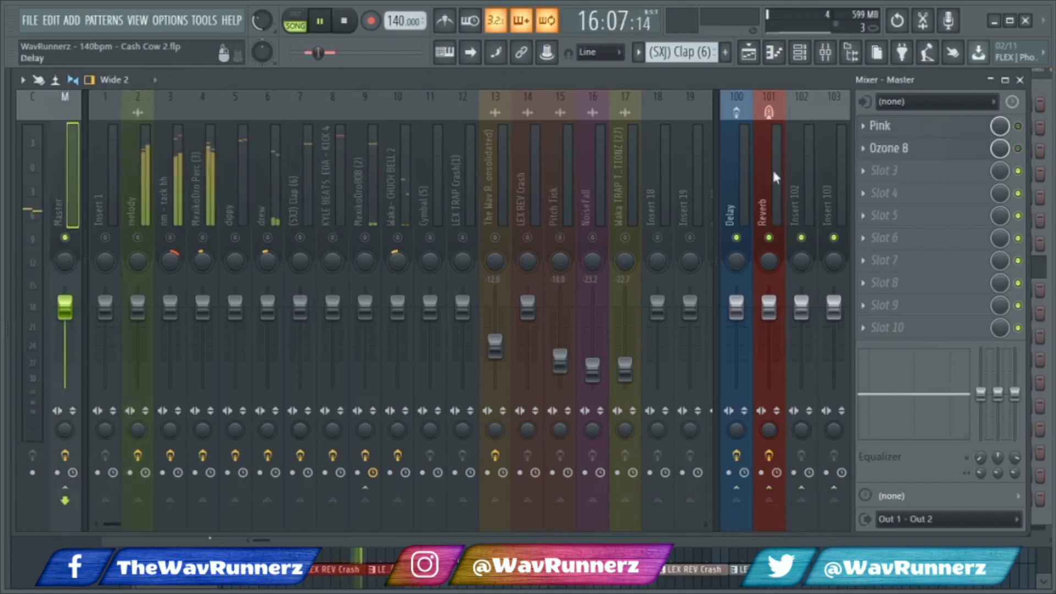
click(905, 129)
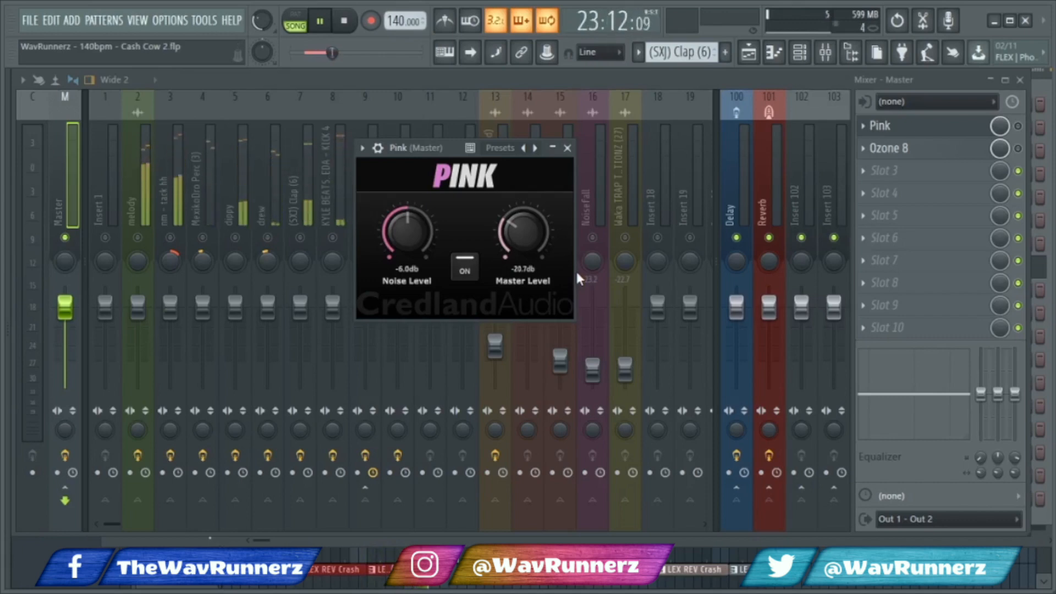
drag(516, 252, 530, 226)
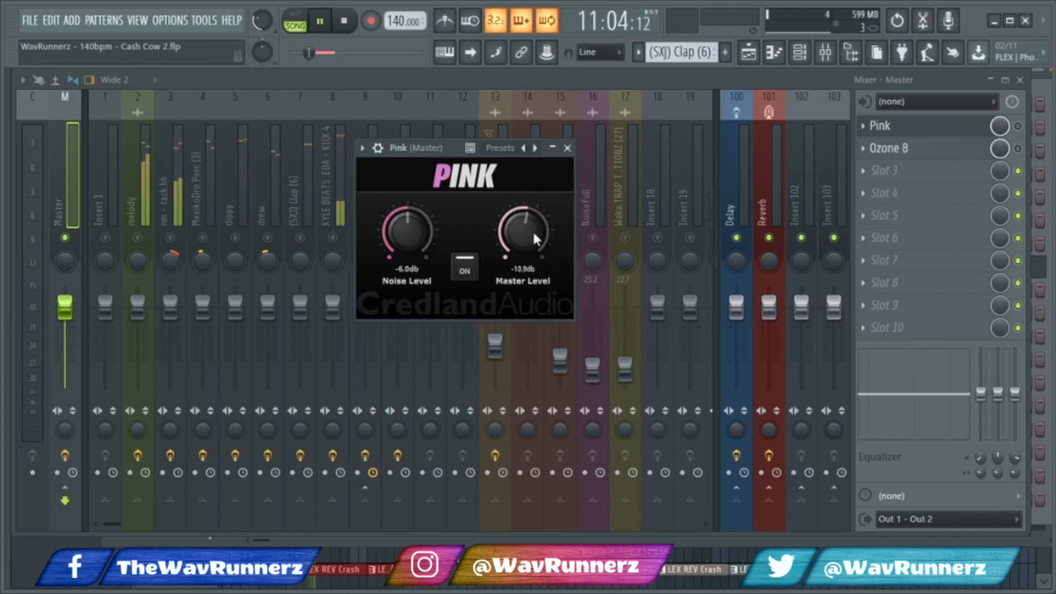
drag(523, 223, 505, 249)
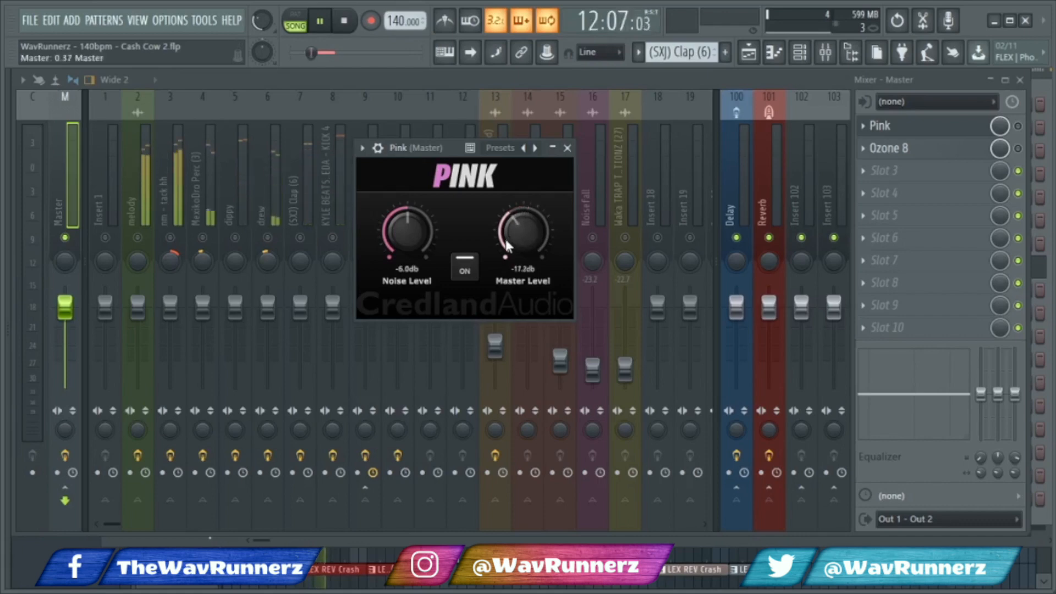
scroll(505, 253, down, 2)
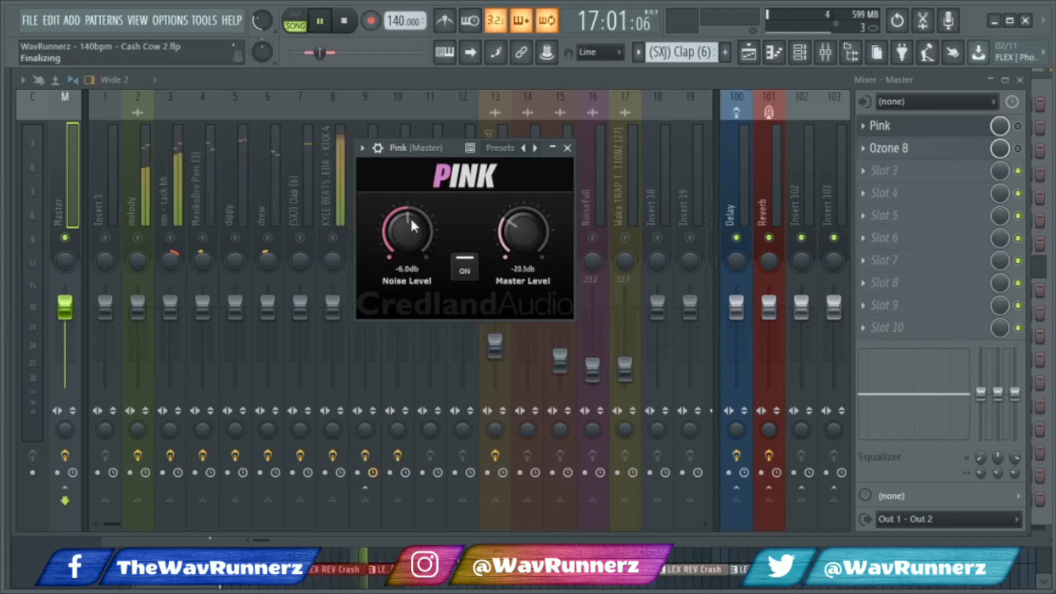
click(567, 148)
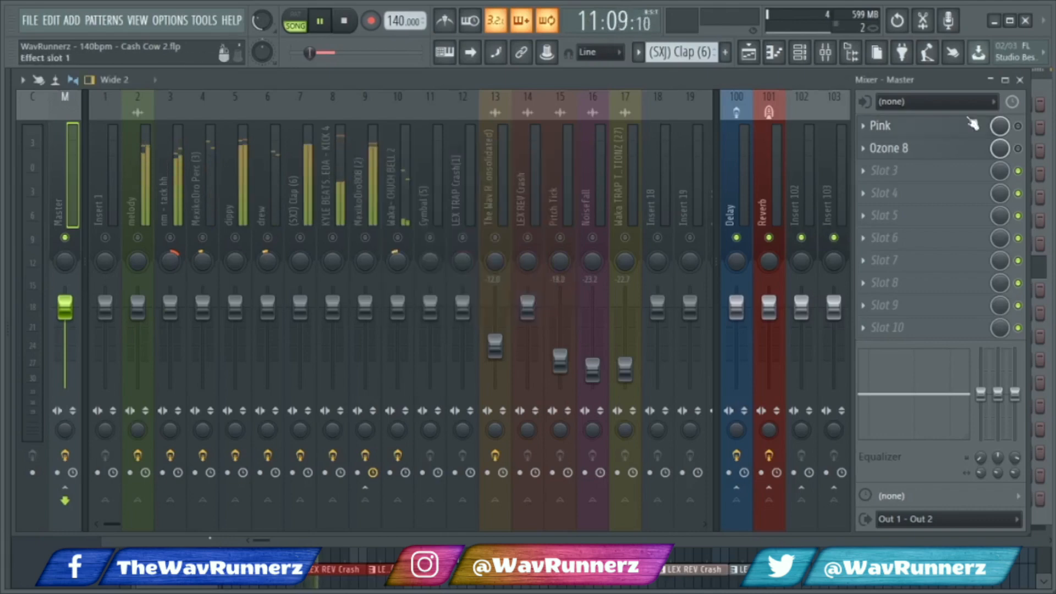
click(1018, 126)
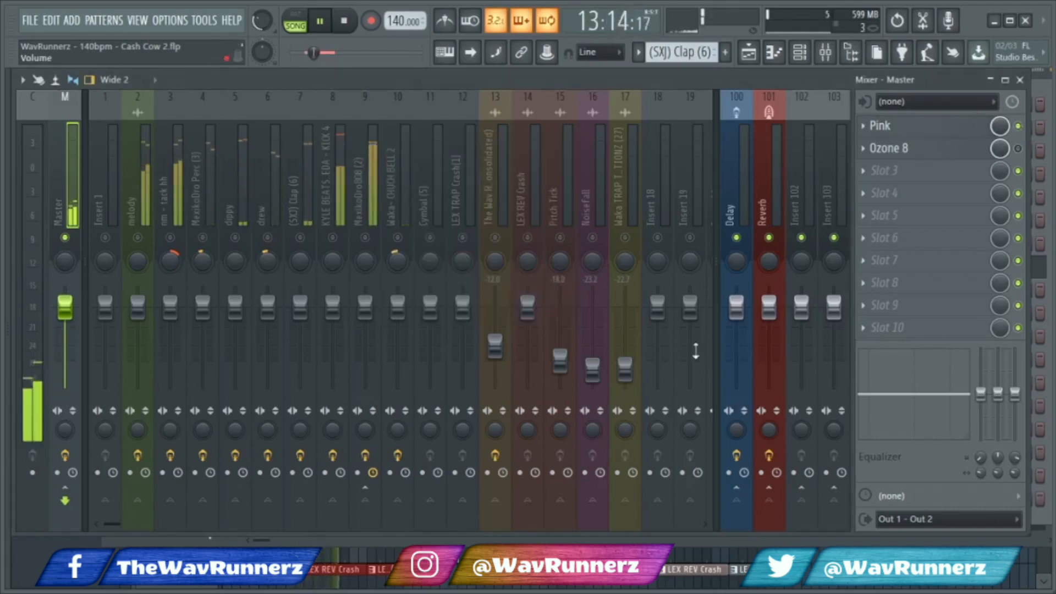
Solo the melody track and lower its volume to -11.4 dB against the pink noise.
click(140, 184)
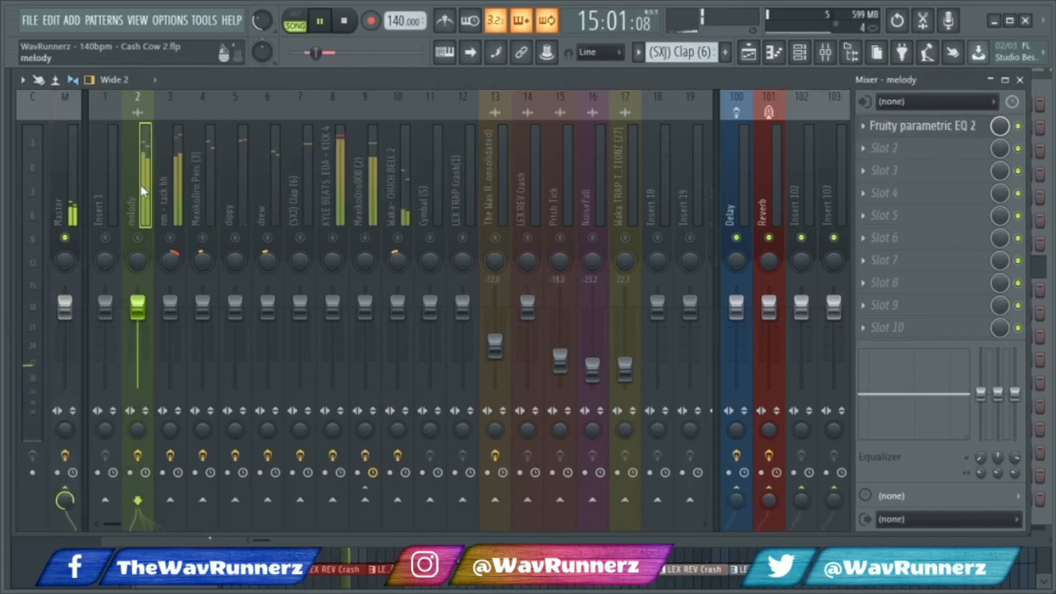
click(138, 237)
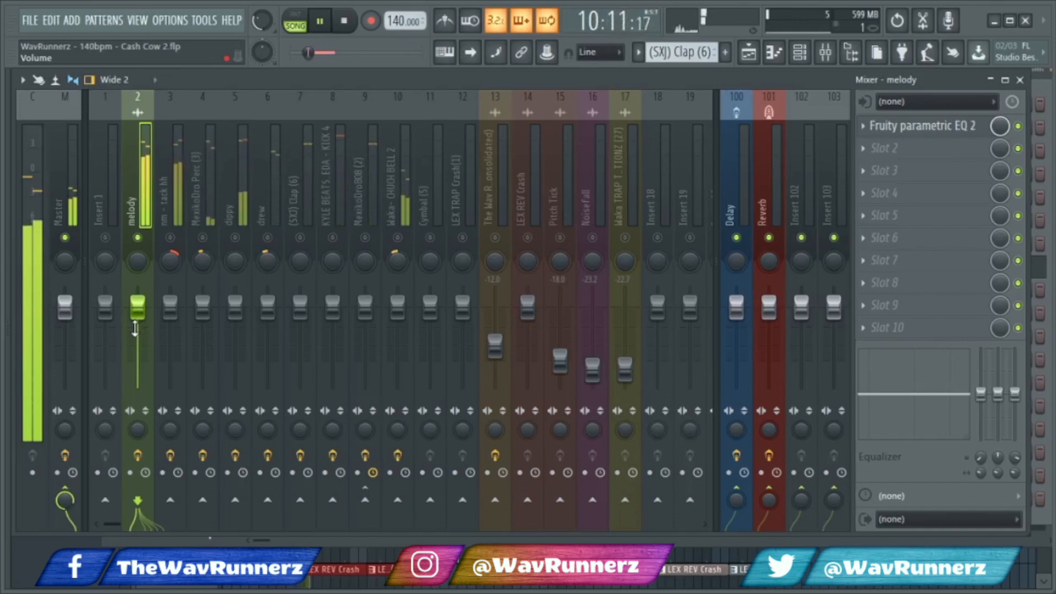
drag(138, 307, 137, 344)
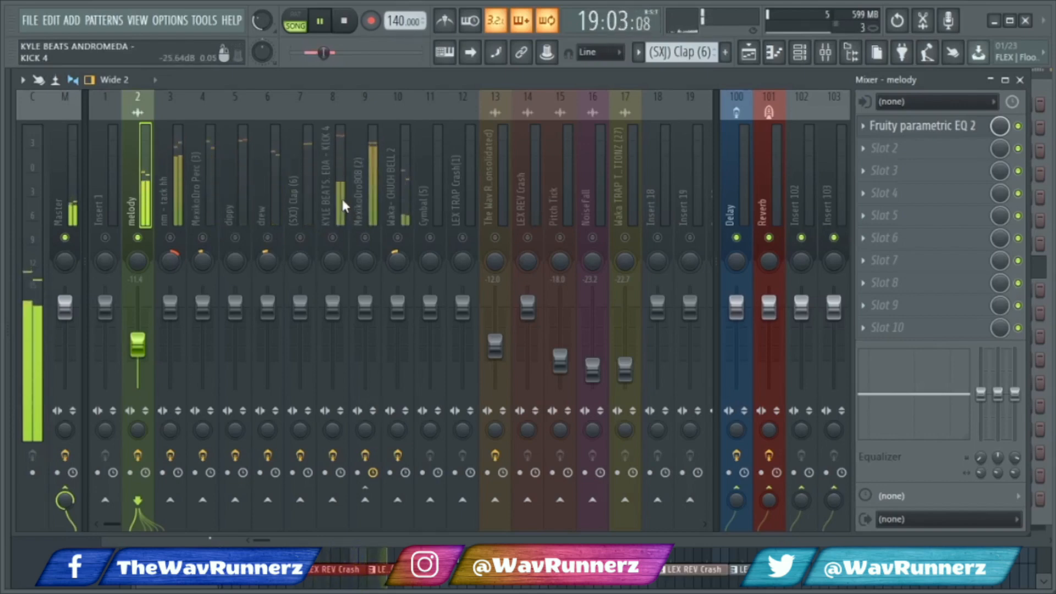
Solo the nm - tack hh hi-hat track and lower its volume to -9.1 dB against the pink noise.
click(177, 209)
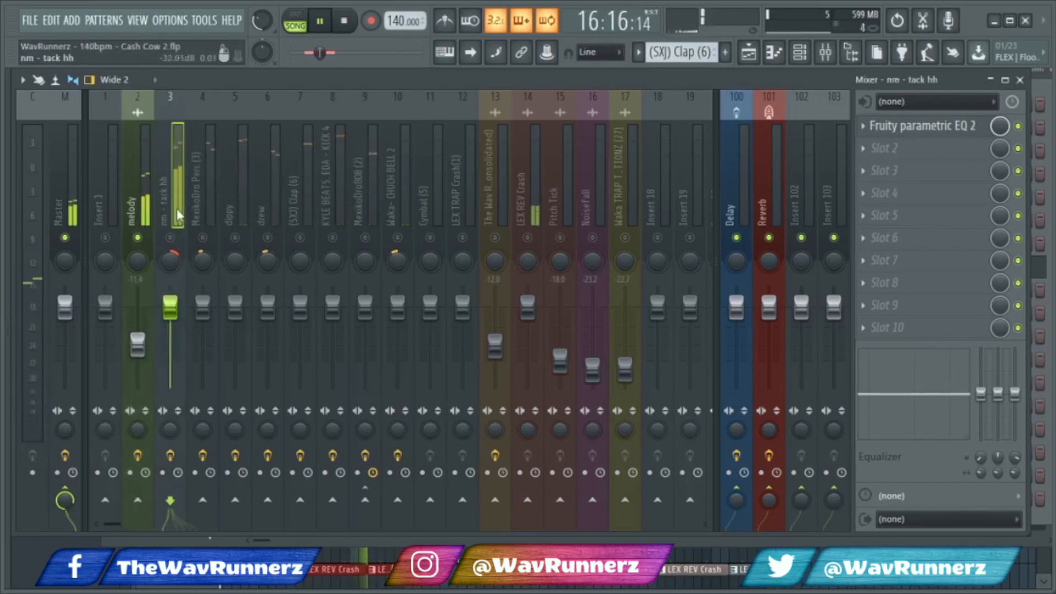
right_click(170, 238)
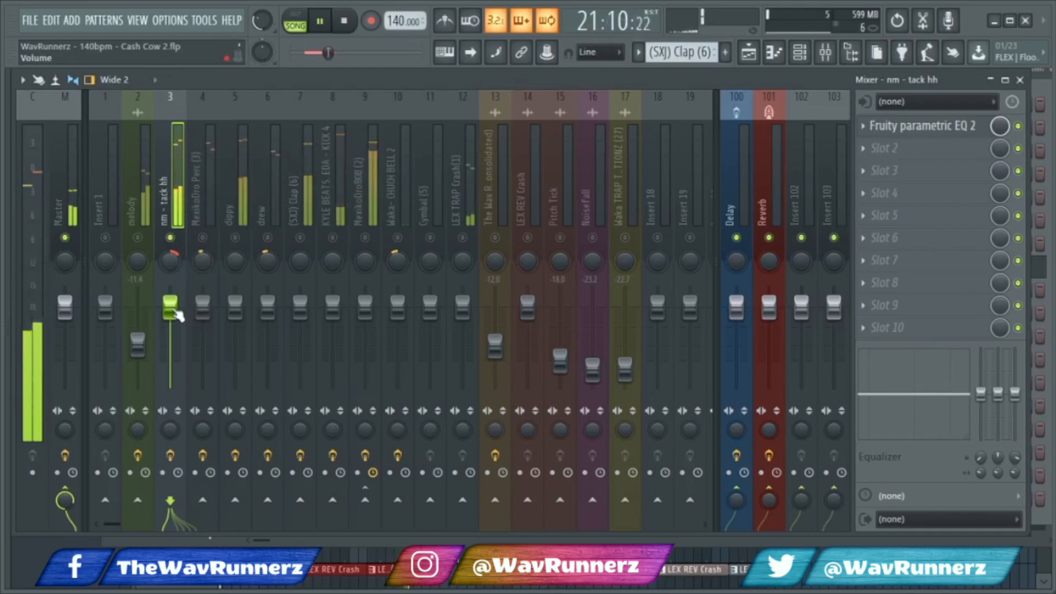
drag(177, 315, 170, 341)
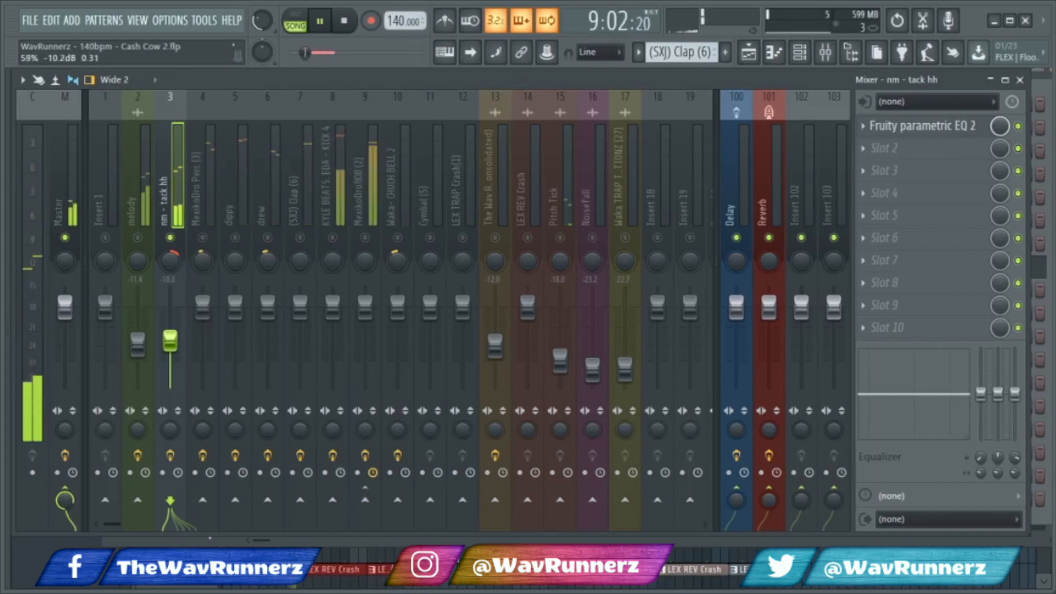
drag(170, 341, 176, 341)
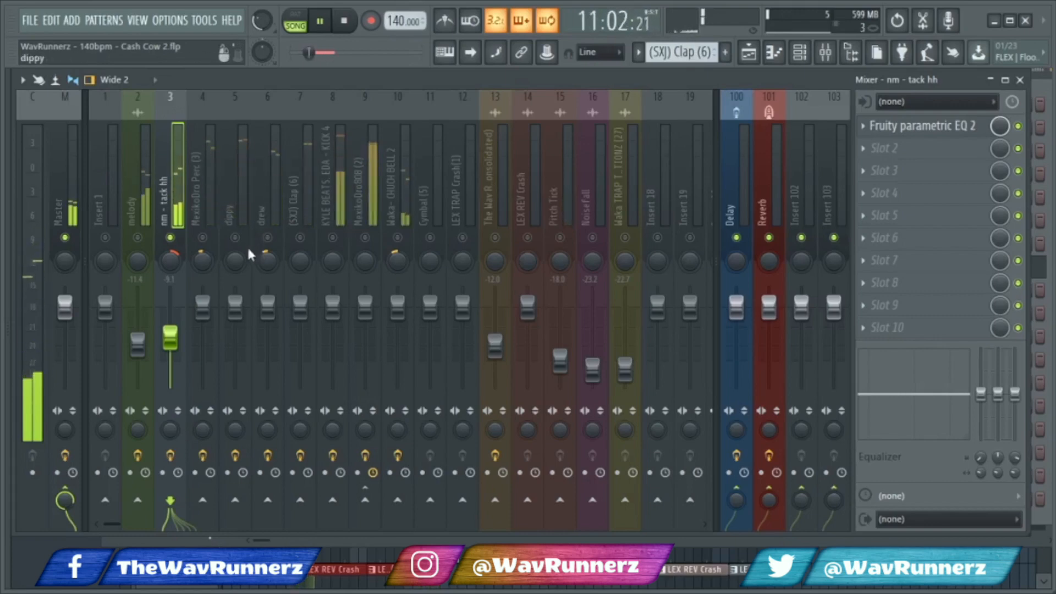
Solo the MexikoDro Perc (3) and dippy tracks one at a time and lower their volumes to -9.3 dB and -11.6 dB.
click(203, 237)
drag(202, 307, 206, 338)
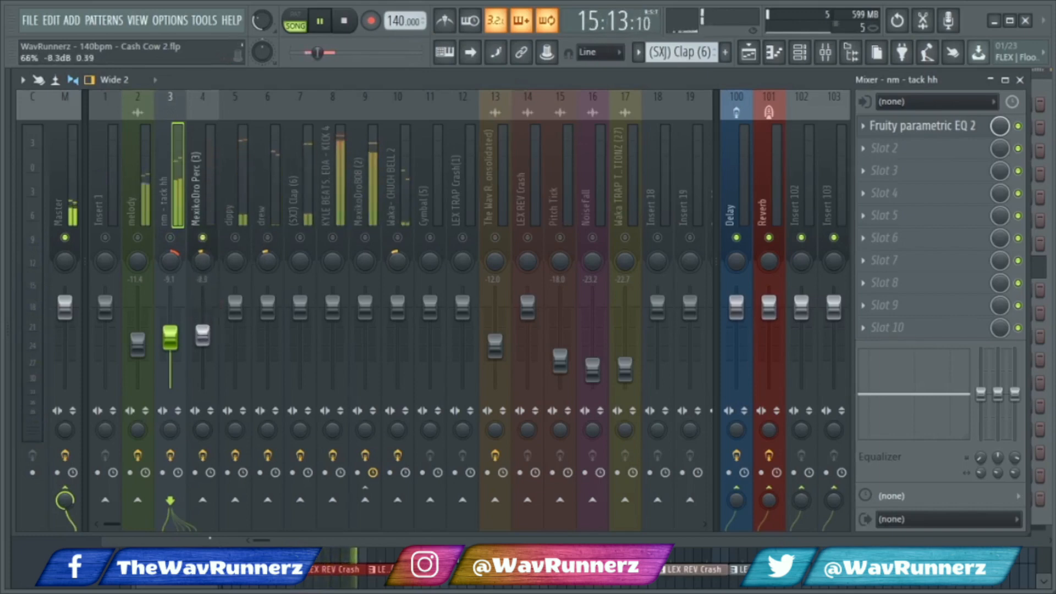
right_click(234, 238)
drag(235, 307, 235, 345)
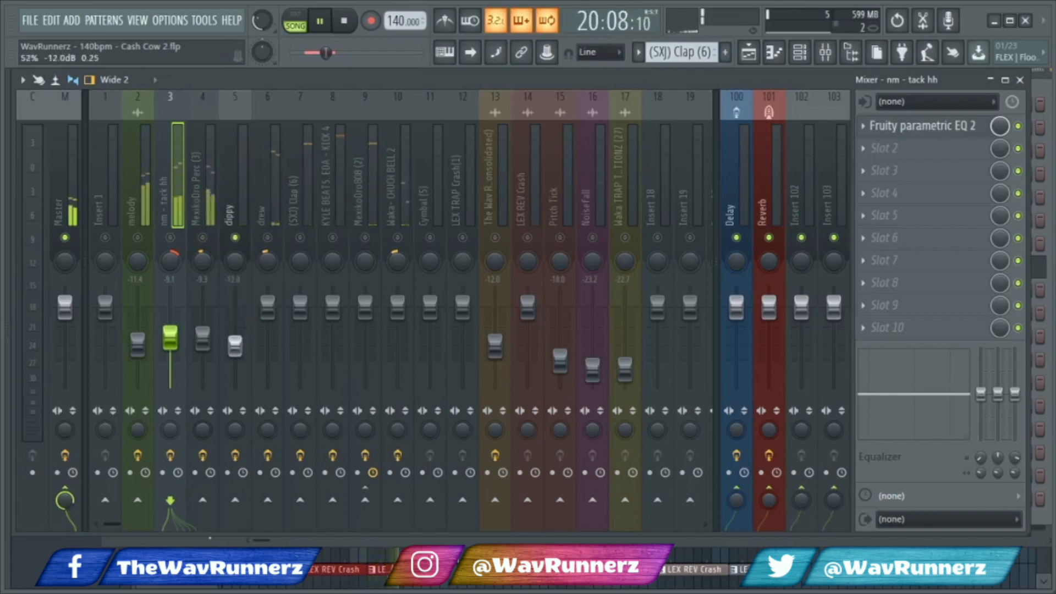
Solo the drew and (SXJ) Clap (6) tracks one at a time and set their volumes to -8.4 dB and -11.3 dB.
right_click(267, 238)
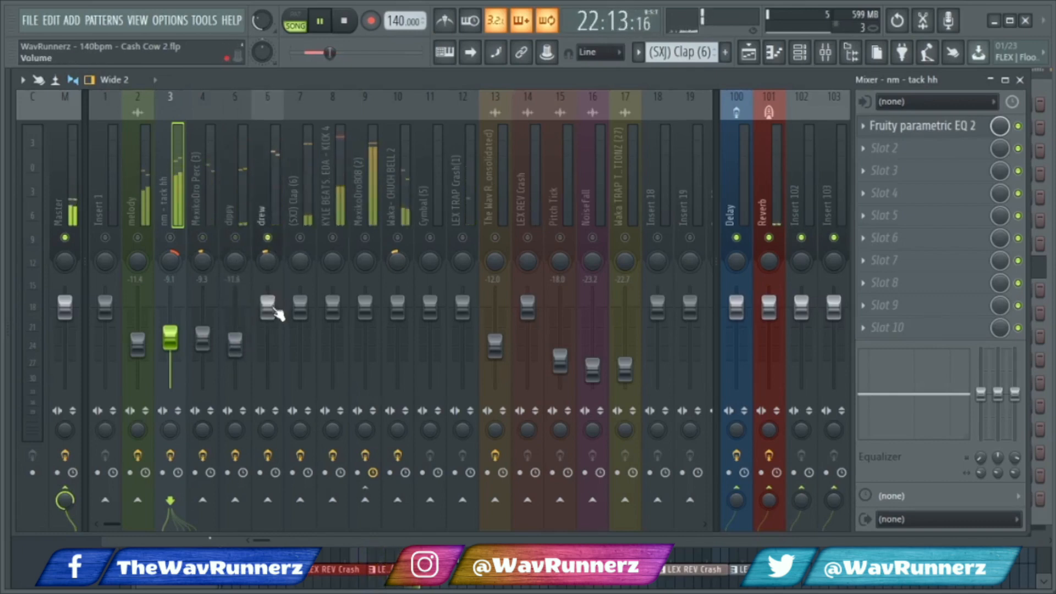
drag(268, 313, 267, 352)
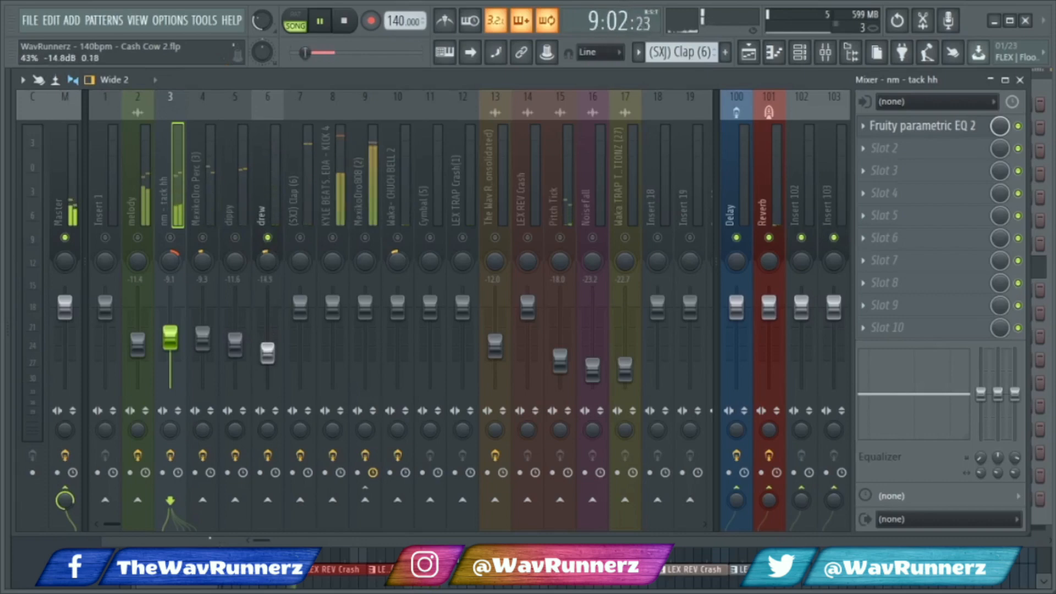
drag(275, 346, 279, 343)
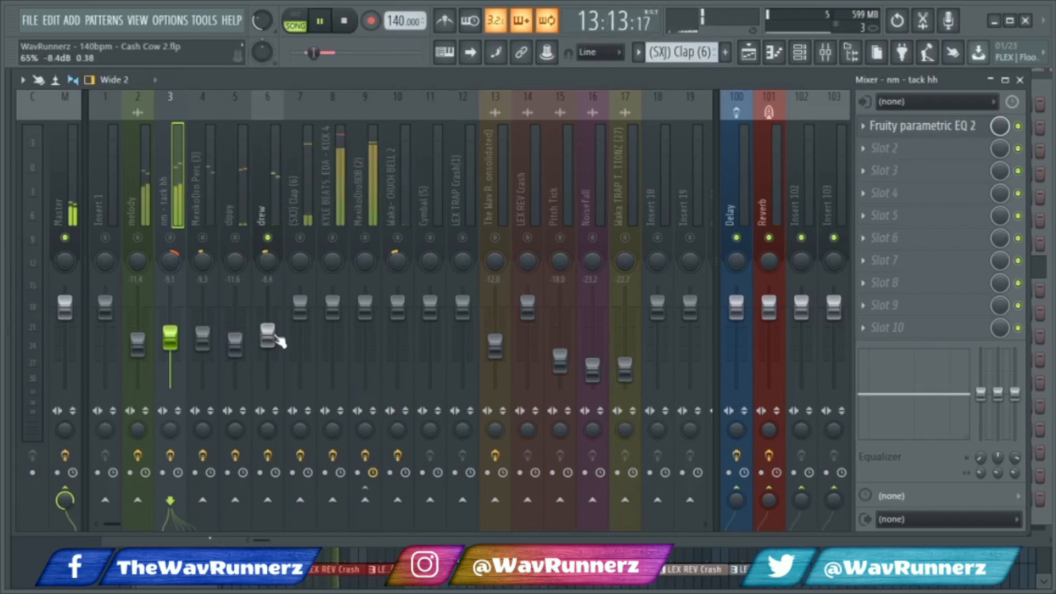
drag(301, 303, 301, 345)
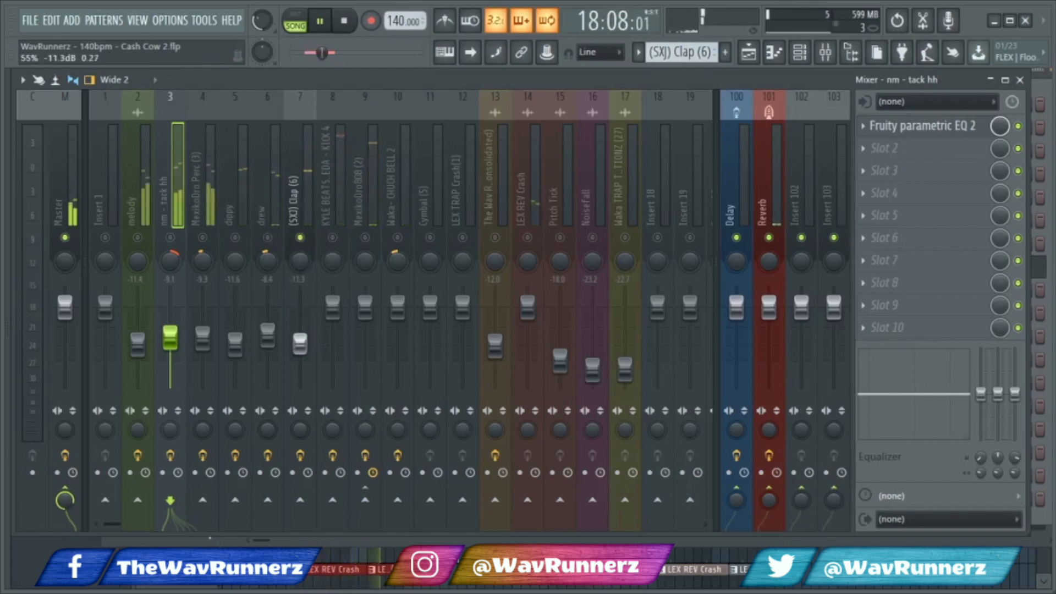
Solo the KICK 4 track and lower its volume to -8.0 dB against the pink noise.
click(333, 243)
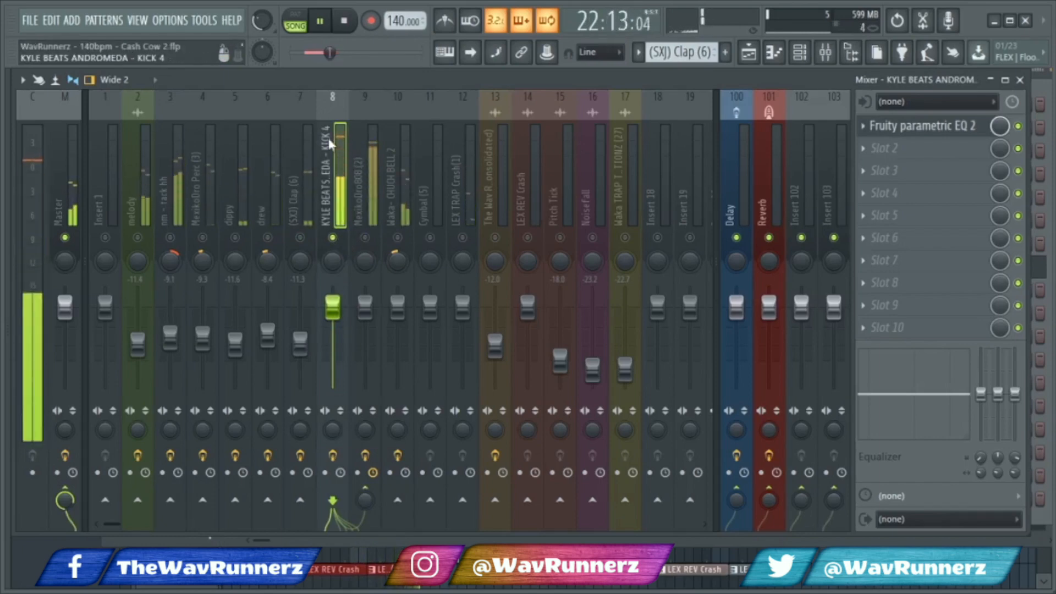
click(795, 55)
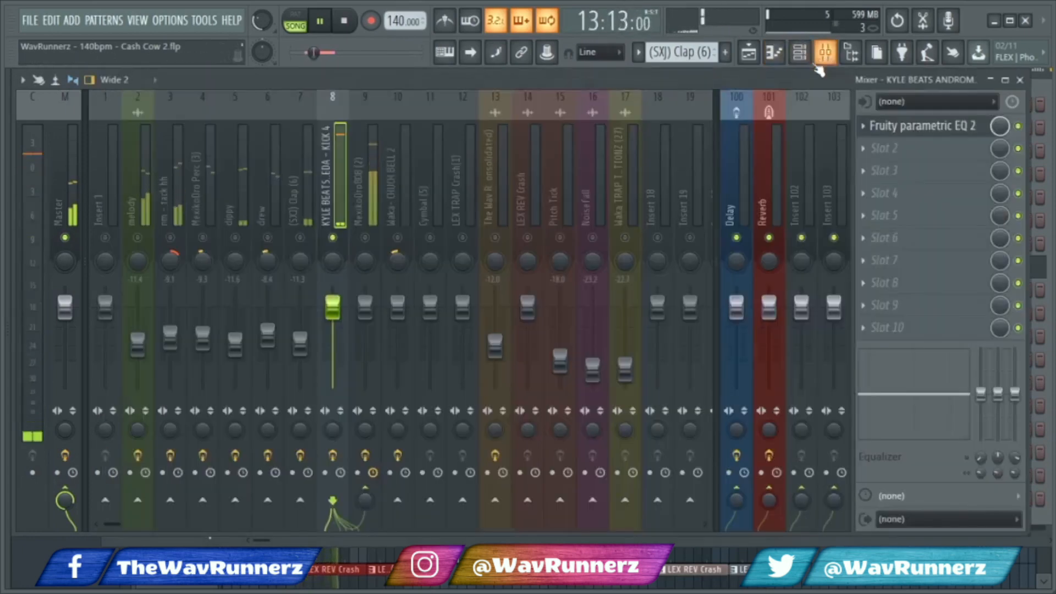
click(825, 53)
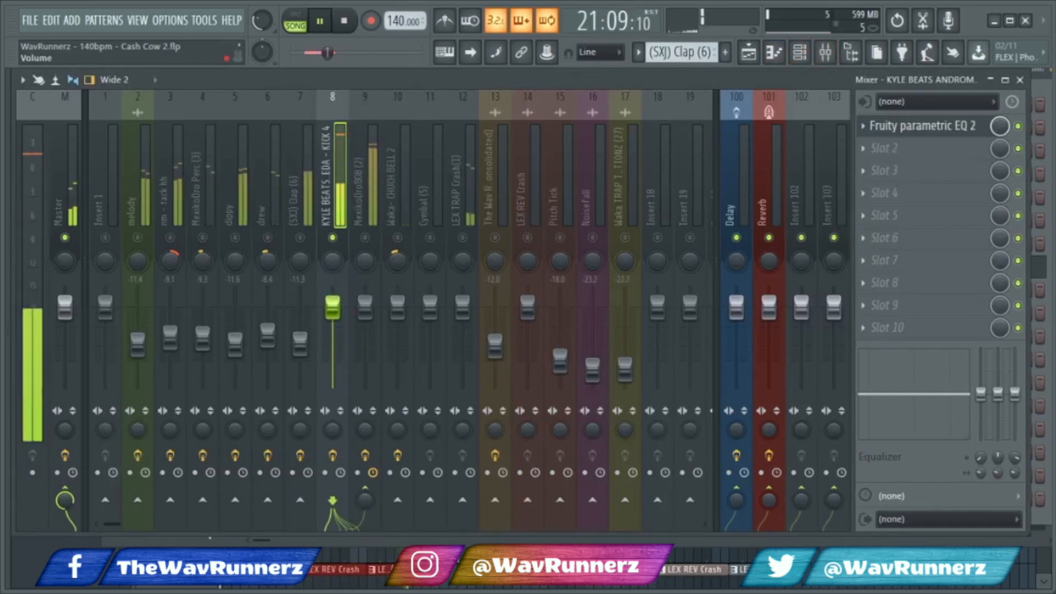
drag(332, 308, 332, 341)
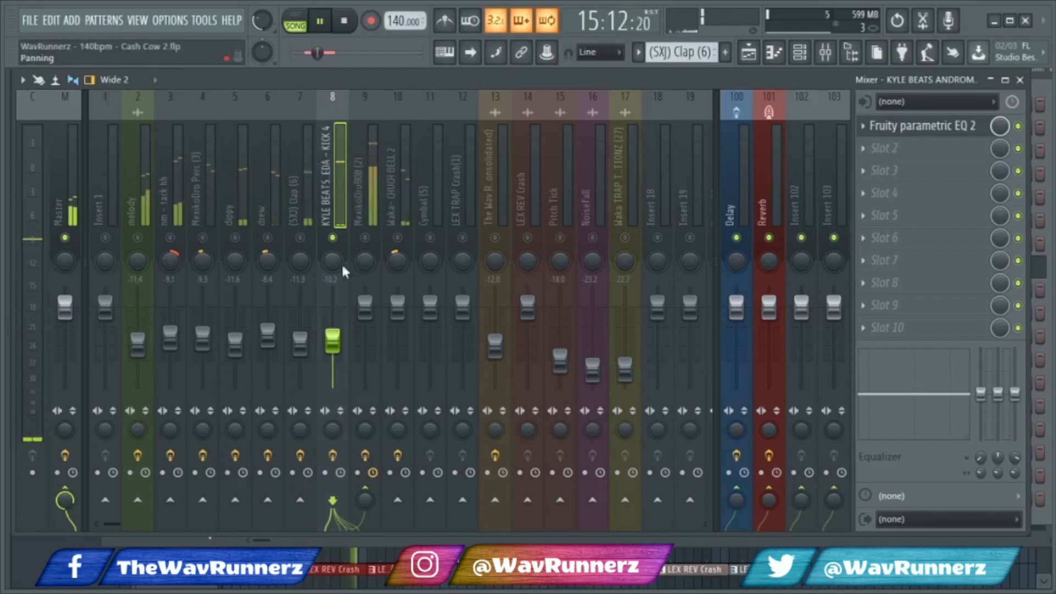
drag(336, 345, 335, 338)
Solo the MexikoDro808 (2) track and lower its volume to -10.9 dB against the pink noise.
right_click(364, 237)
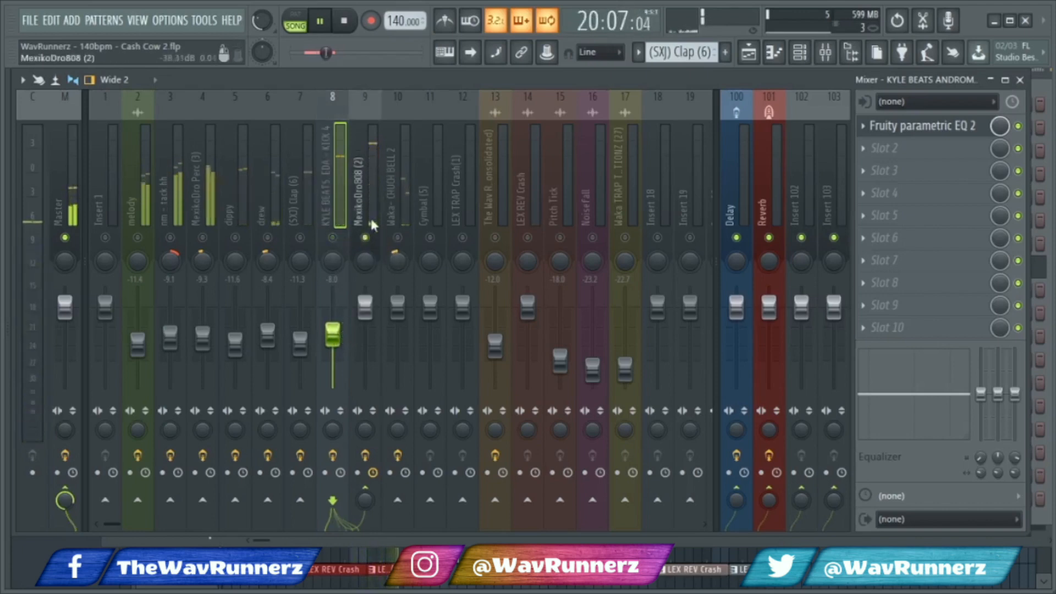
drag(365, 306, 365, 342)
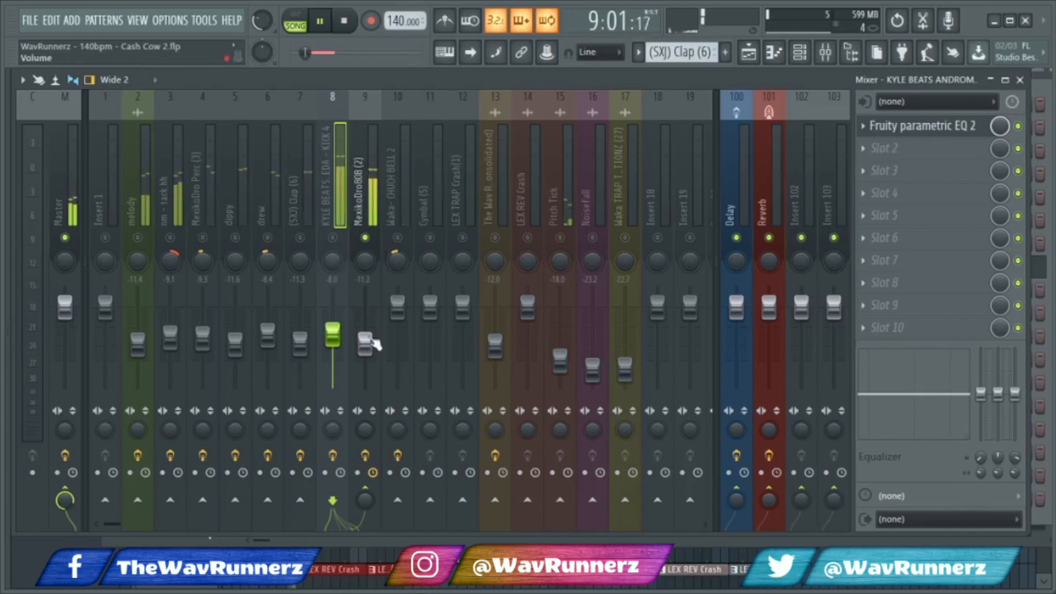
click(363, 237)
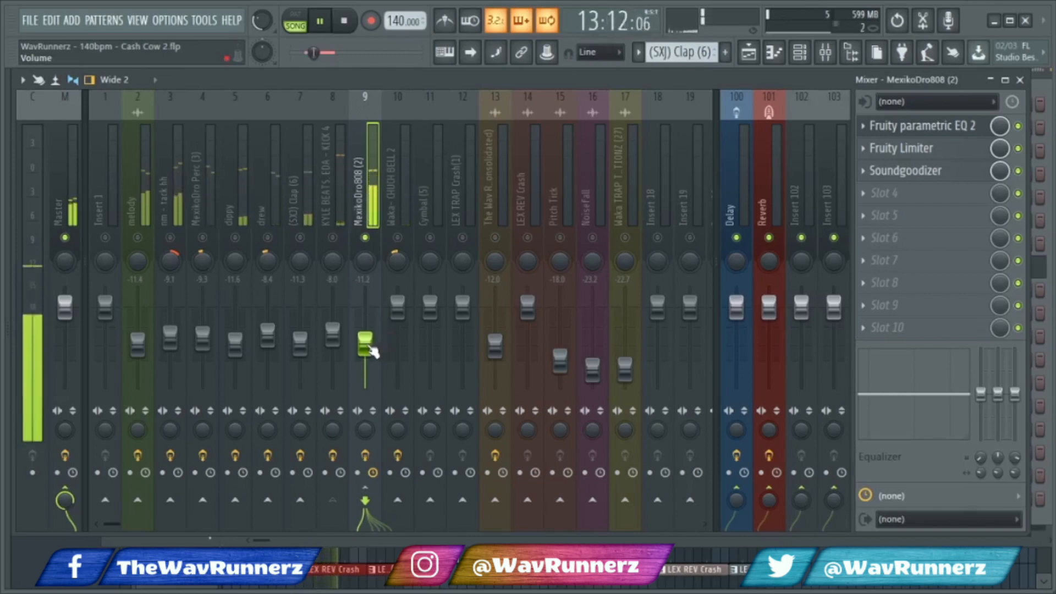
drag(369, 347, 369, 346)
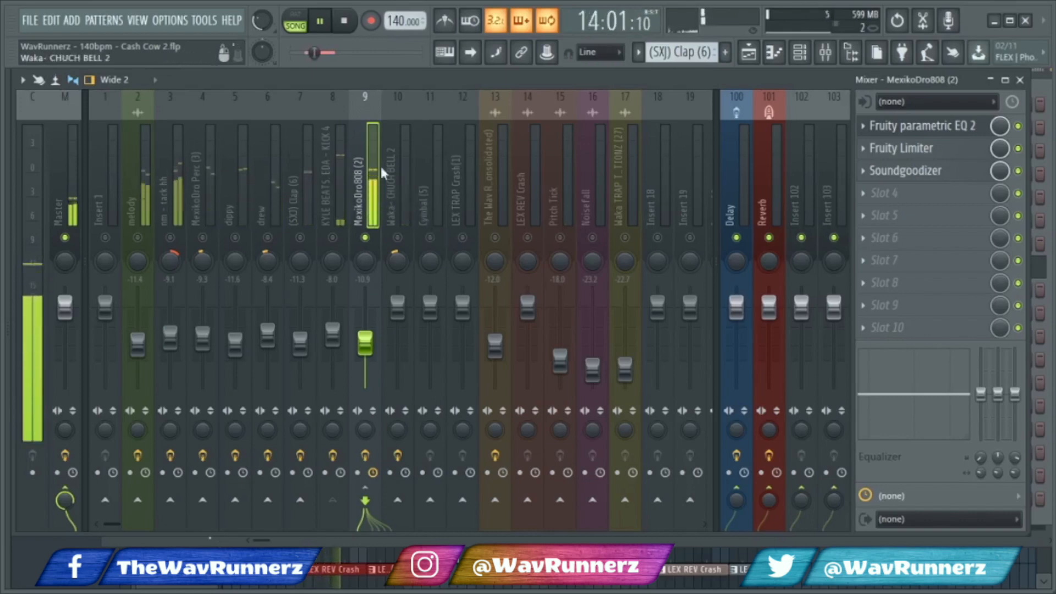
Stop playback and disable the Pink plugin on the master track.
click(342, 23)
click(54, 189)
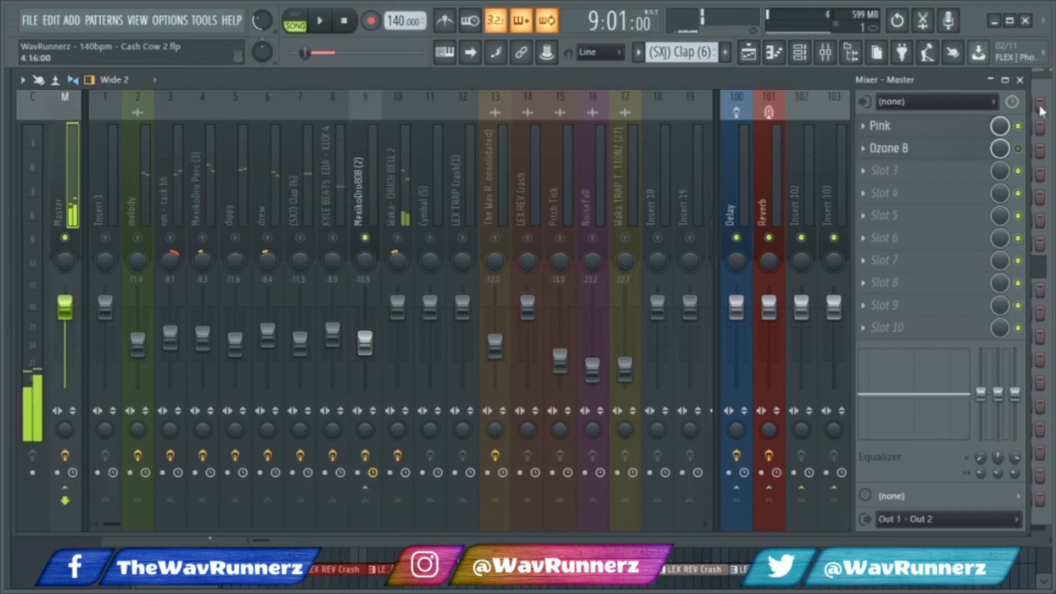
click(1018, 126)
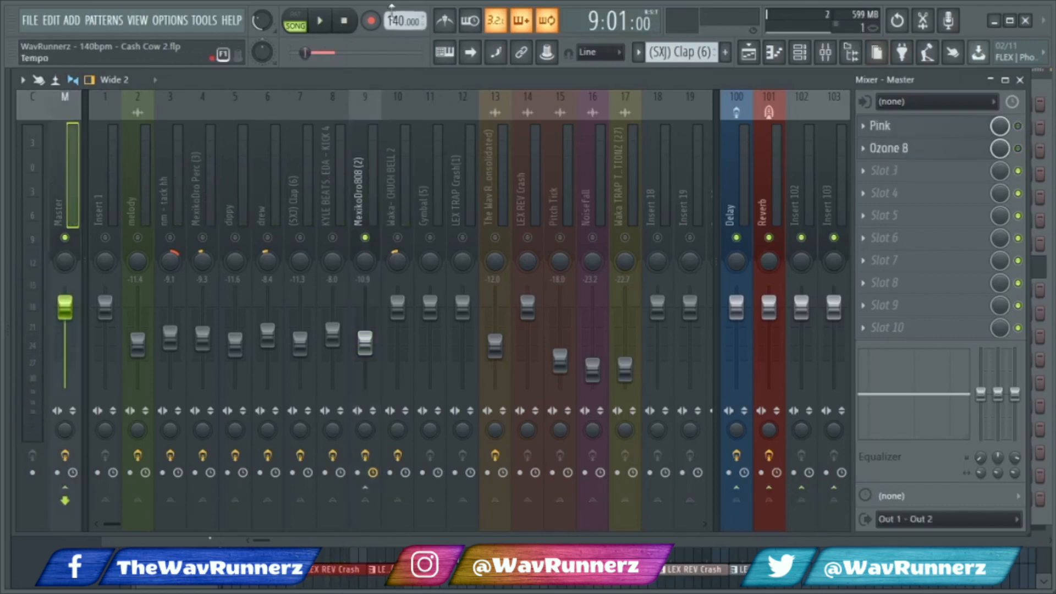
Unsolo the MexikoDro808 (2) track and mute mixer tracks 10 to 16, from the CHUCH BELL 2 track through NoiseFall.
right_click(364, 238)
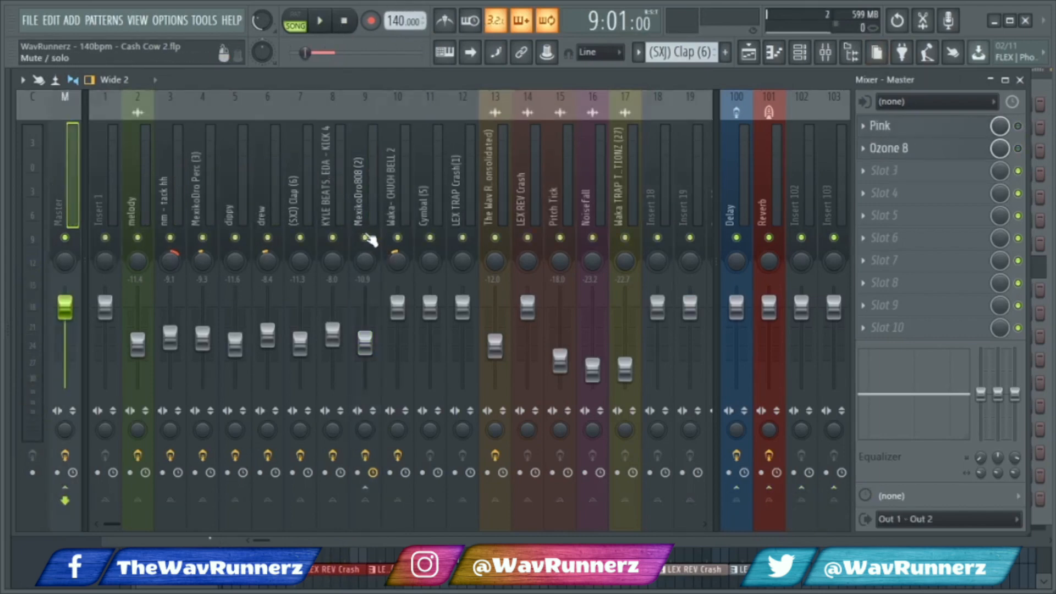
click(463, 238)
click(495, 238)
click(528, 238)
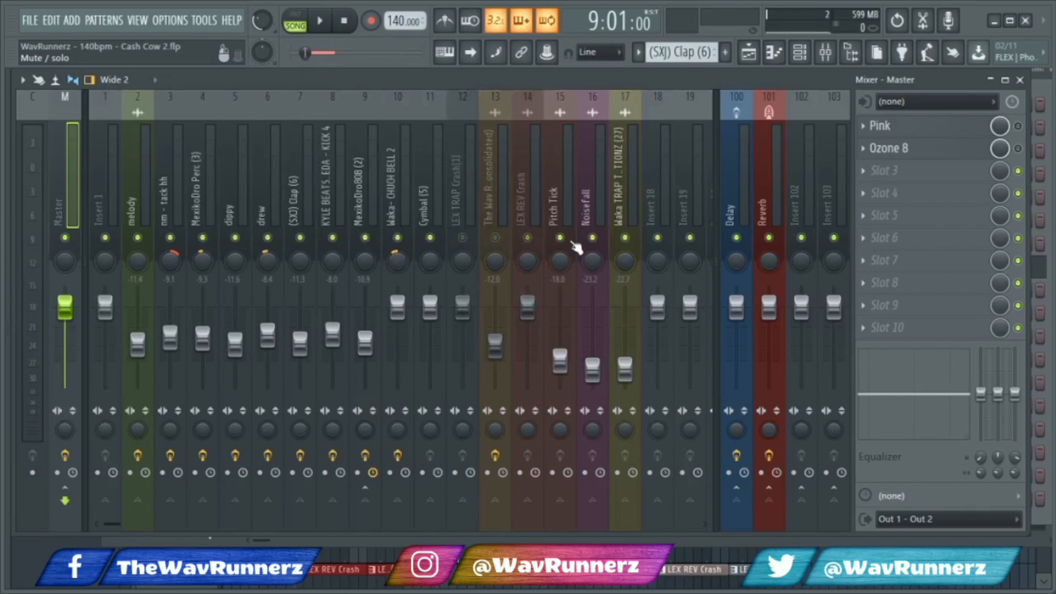
click(560, 238)
click(593, 238)
click(431, 238)
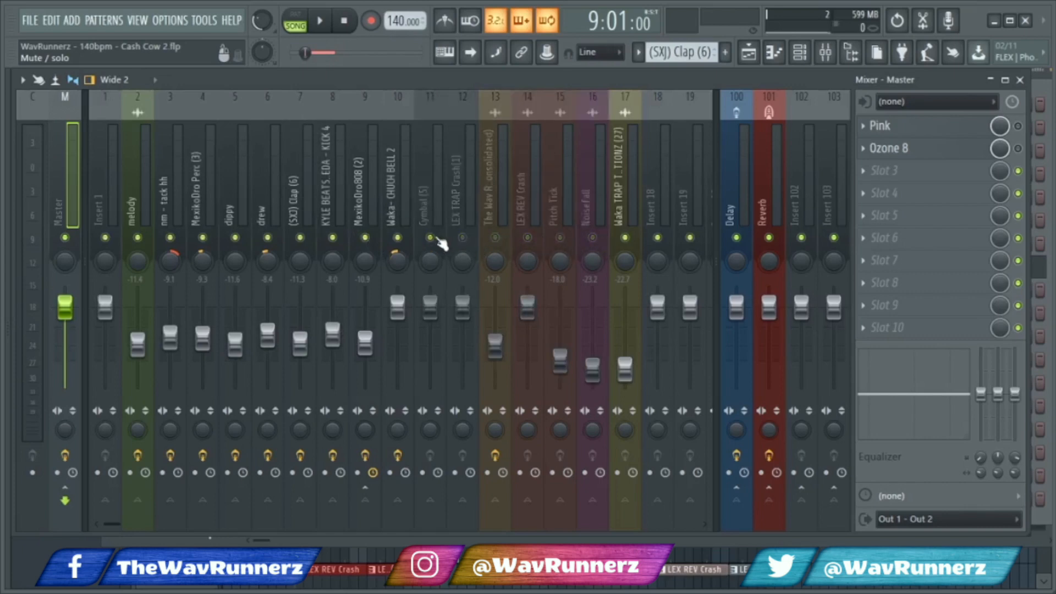
click(396, 238)
During playback, raise the main volume and set tack hh to -13.4 dB, dippy to -10.2 dB, drew to -7.3 dB and (SXJ) Clap (6) to -8.4 dB.
key(space)
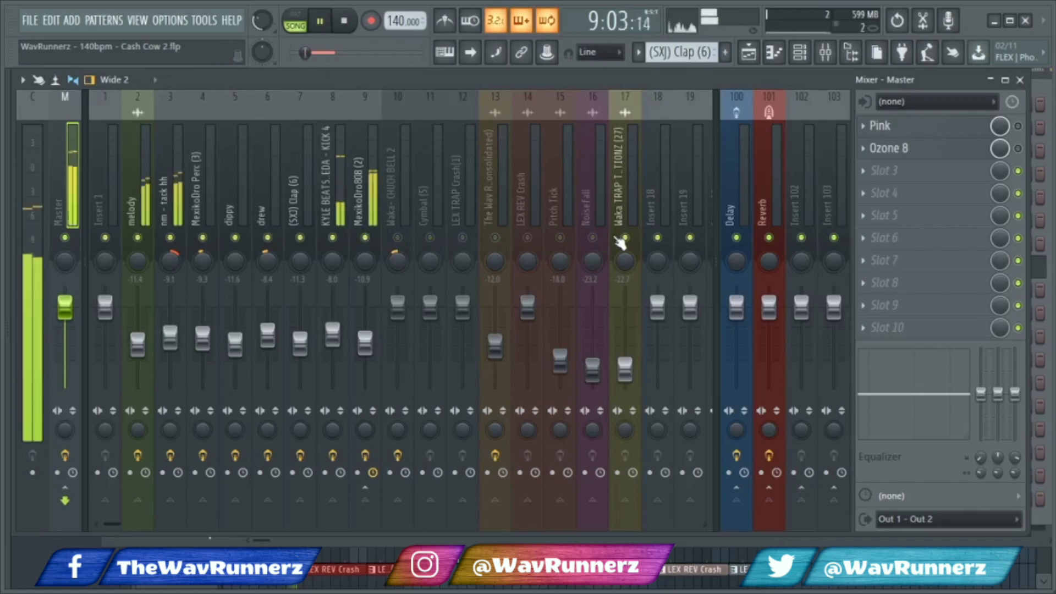
mouse_move(254, 22)
mouse_down()
mouse_move(253, 34)
mouse_move(254, 19)
mouse_up()
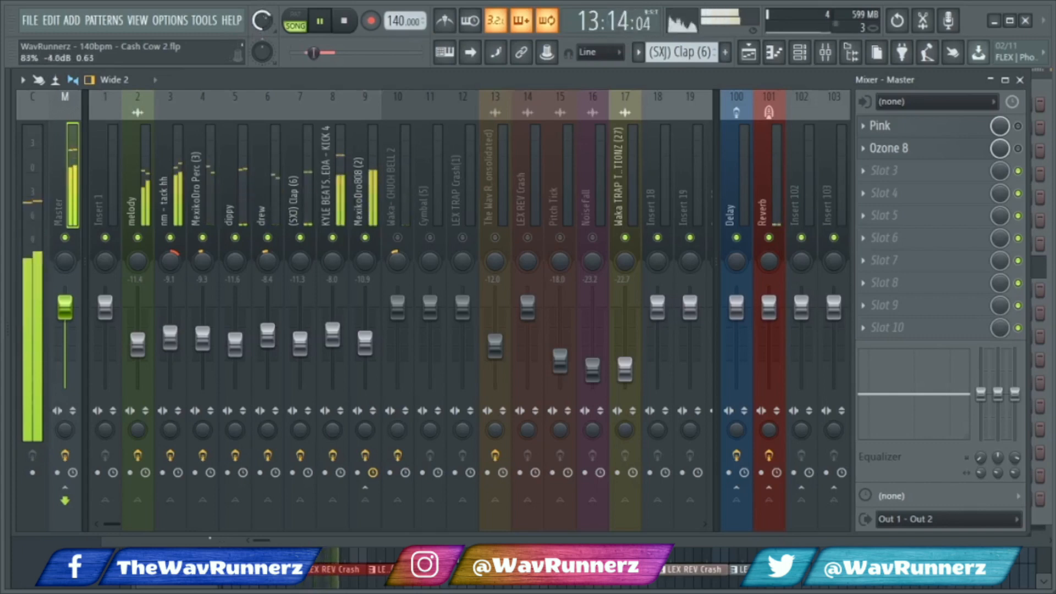
drag(170, 337, 170, 351)
mouse_move(235, 338)
mouse_down()
mouse_move(267, 332)
mouse_move(302, 347)
mouse_move(306, 338)
mouse_move(236, 339)
mouse_up()
drag(301, 336, 301, 338)
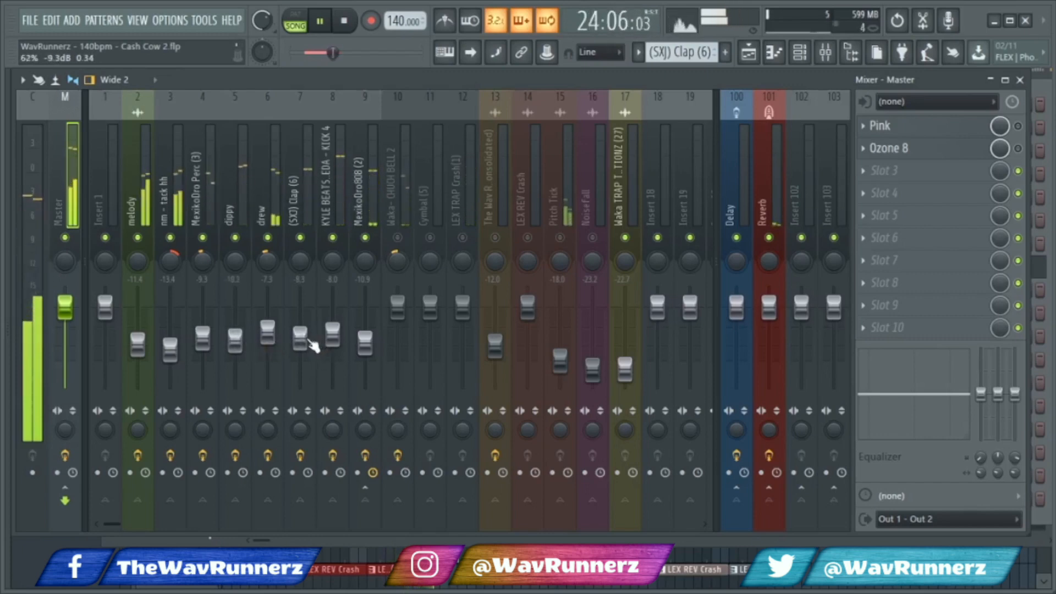
key(space)
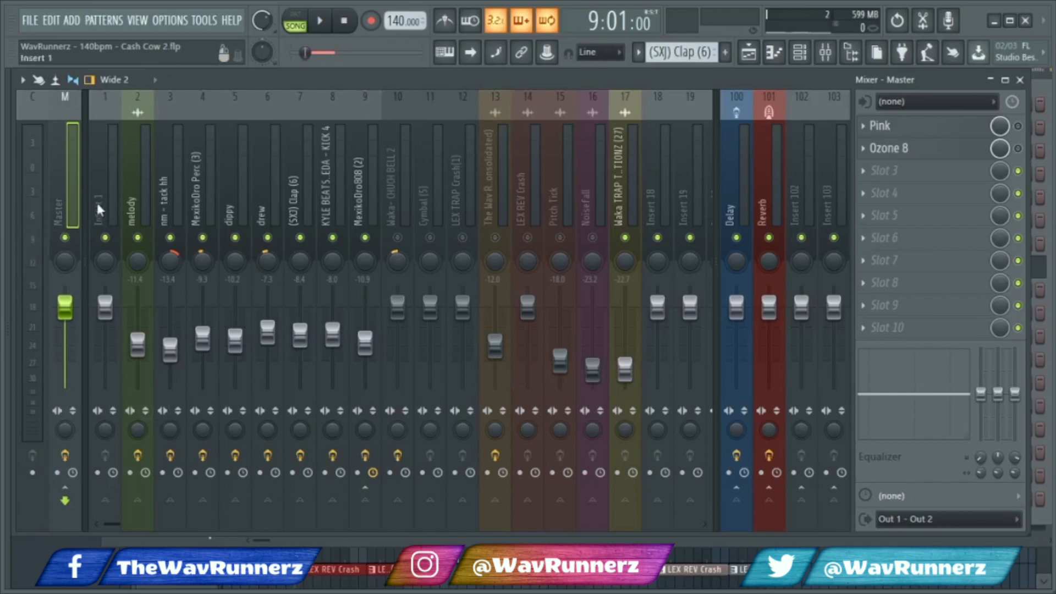
Play the beat, enable Ozone 8 on the master track, lower the main volume while listening and stop playback.
key(space)
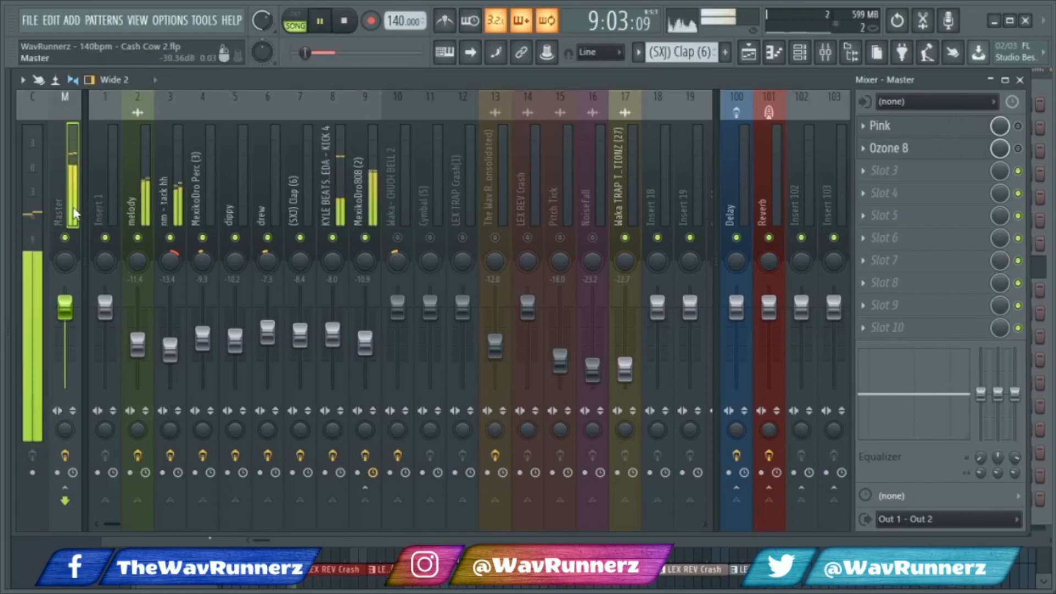
click(1018, 149)
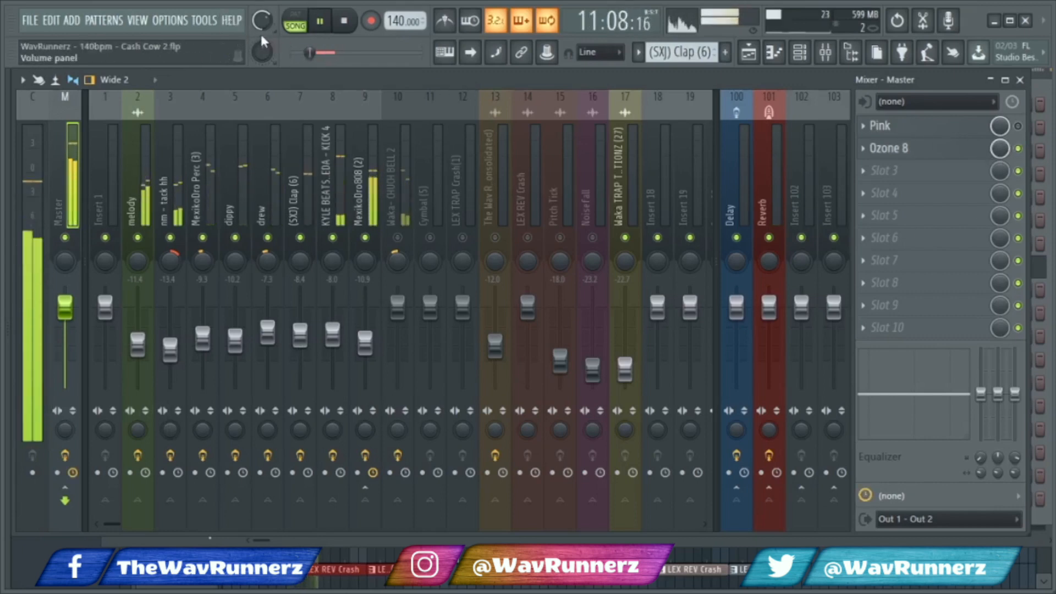
drag(263, 22, 262, 47)
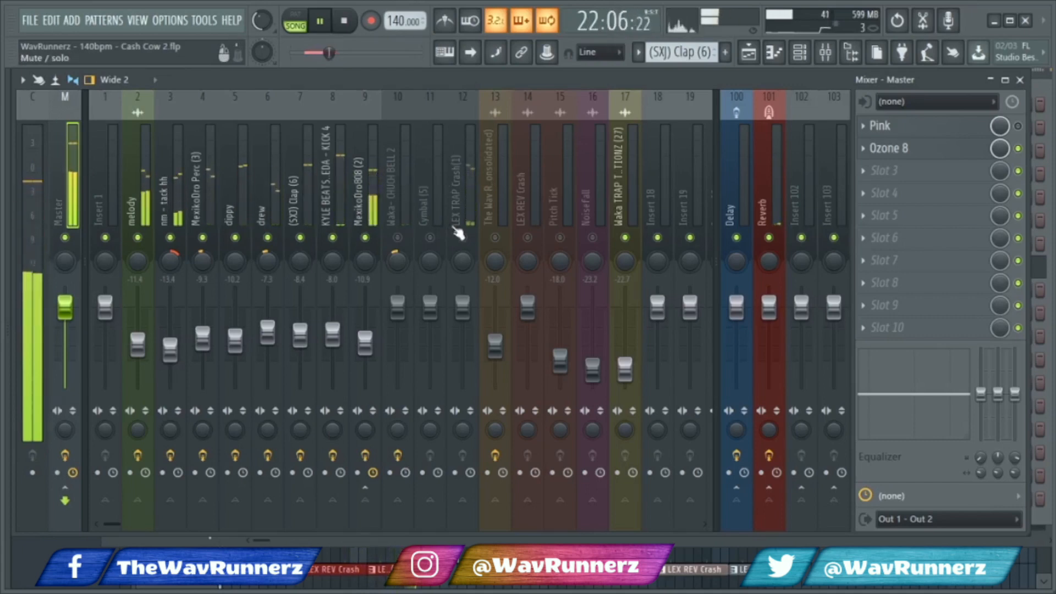
key(space)
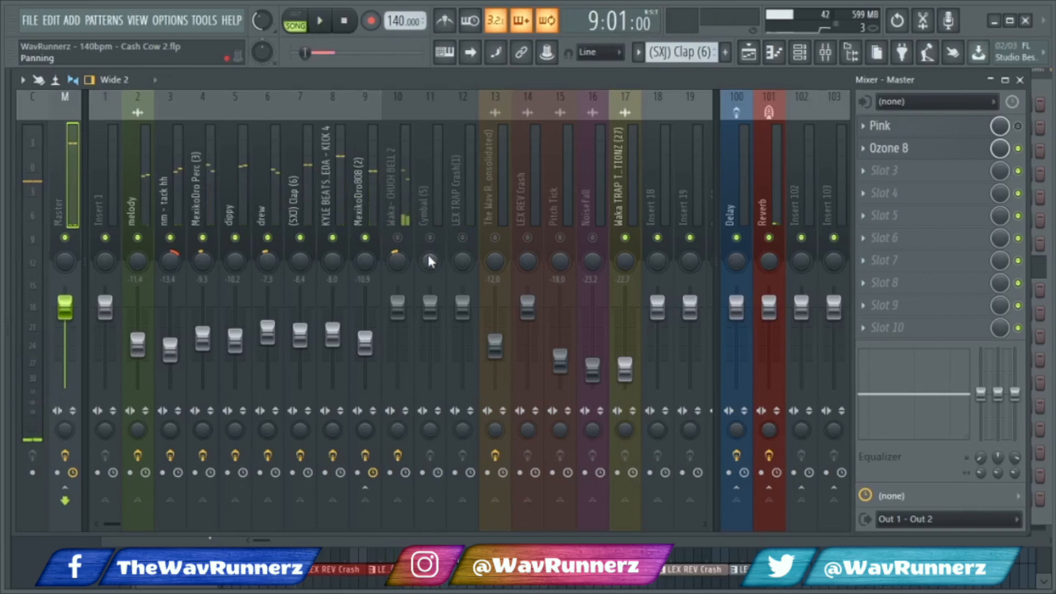